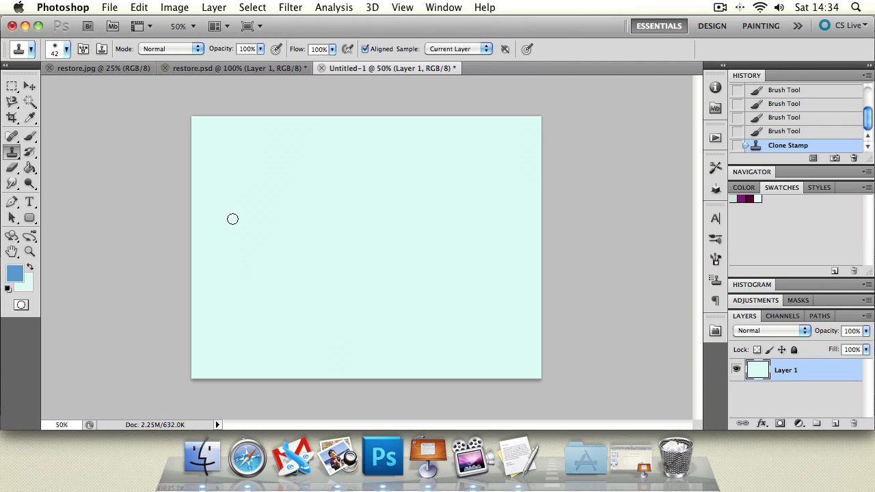
# Paint a blue dot with the 112 px Brush and duplicate it to its right using the Clone Stamp
pyautogui.press('b')
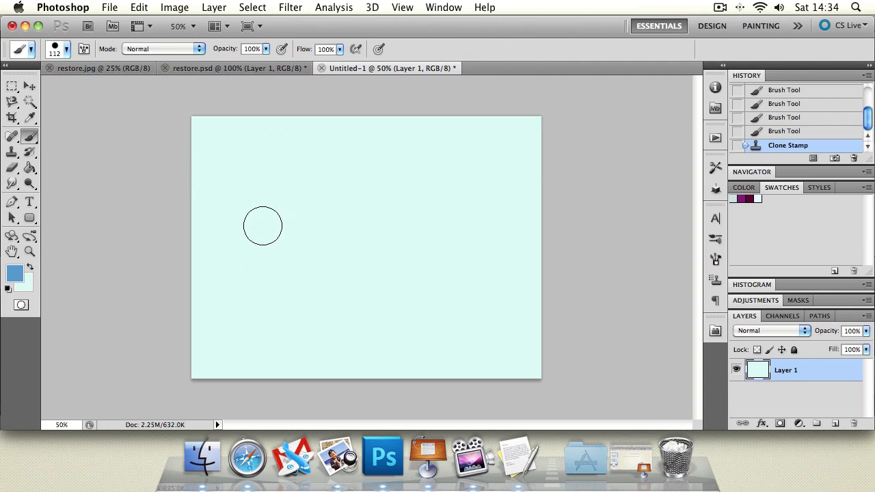
pyautogui.click(263, 225)
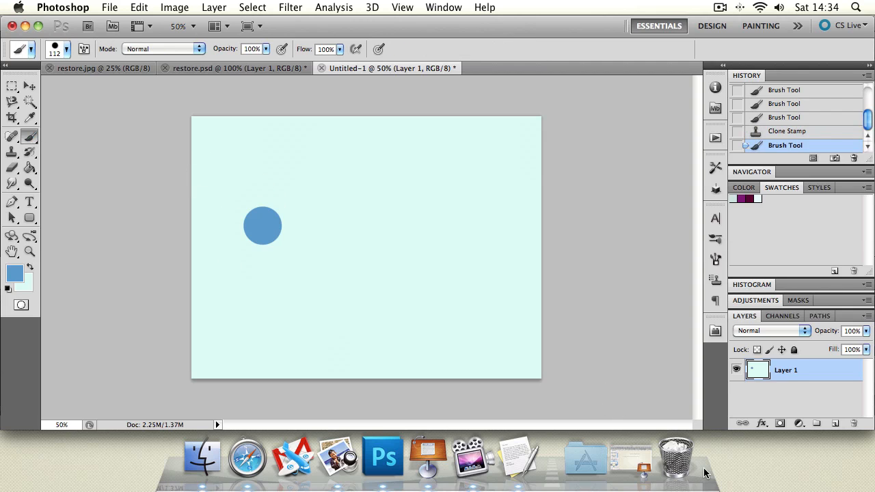
pyautogui.click(12, 152)
pyautogui.click(258, 228)
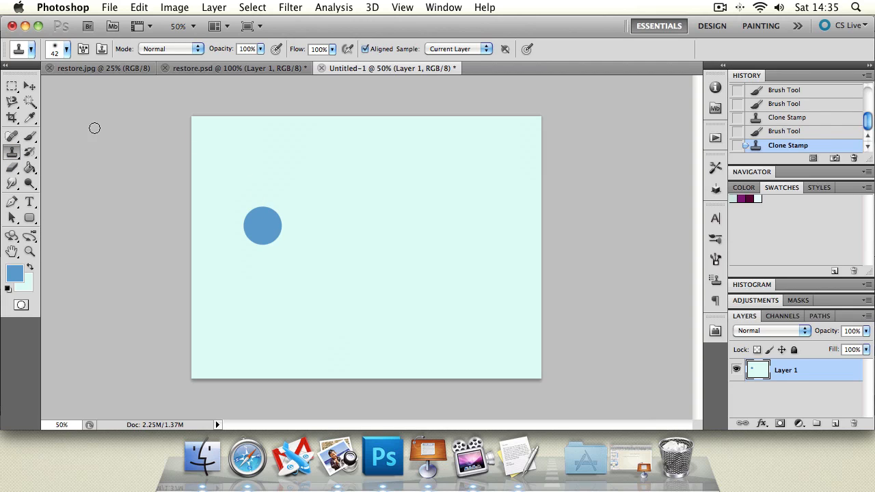
pyautogui.click(11, 151)
pyautogui.click(218, 175)
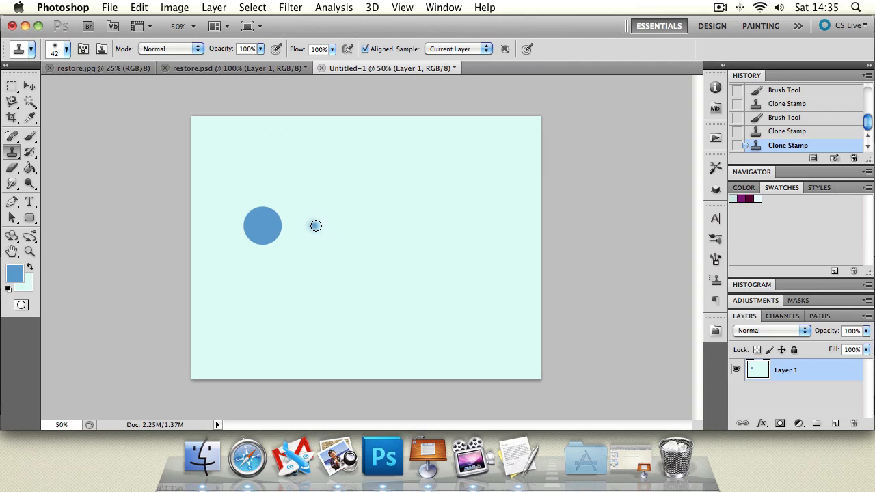
pyautogui.moveTo(318, 226)
pyautogui.mouseDown()
pyautogui.moveTo(334, 224)
pyautogui.moveTo(322, 241)
pyautogui.moveTo(310, 225)
pyautogui.moveTo(316, 205)
pyautogui.moveTo(336, 229)
pyautogui.moveTo(305, 223)
pyautogui.moveTo(332, 220)
pyautogui.moveTo(313, 223)
pyautogui.moveTo(323, 221)
pyautogui.moveTo(302, 211)
pyautogui.moveTo(295, 236)
pyautogui.mouseUp()
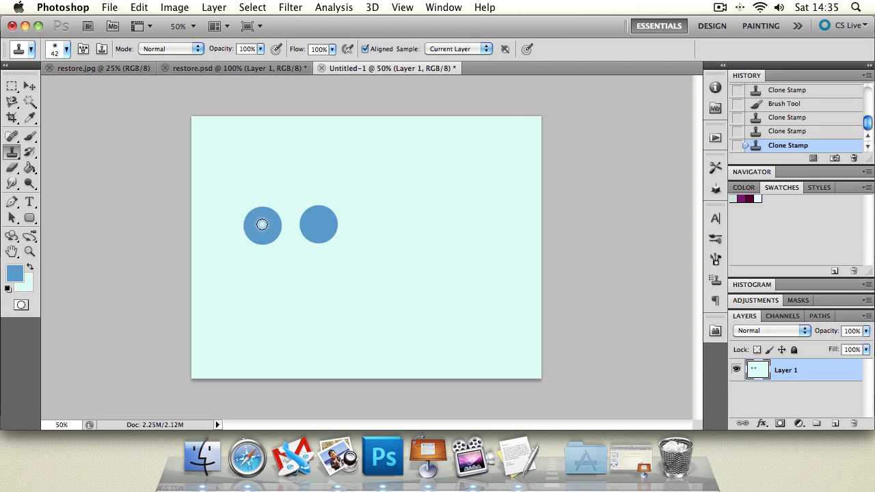
# Resample the original blue dot's centre with the Clone Stamp and clone further copies across to the canvas's right edge
pyautogui.keyDown('alt'); pyautogui.click(262, 225); pyautogui.keyUp('alt')
pyautogui.moveTo(370, 224)
pyautogui.mouseDown()
pyautogui.moveTo(383, 204)
pyautogui.moveTo(357, 230)
pyautogui.moveTo(367, 215)
pyautogui.moveTo(341, 220)
pyautogui.moveTo(394, 221)
pyautogui.moveTo(376, 213)
pyautogui.moveTo(364, 227)
pyautogui.moveTo(368, 243)
pyautogui.moveTo(394, 220)
pyautogui.moveTo(396, 231)
pyautogui.moveTo(380, 229)
pyautogui.moveTo(435, 226)
pyautogui.moveTo(433, 216)
pyautogui.moveTo(417, 247)
pyautogui.moveTo(446, 224)
pyautogui.moveTo(437, 212)
pyautogui.moveTo(454, 225)
pyautogui.moveTo(433, 228)
pyautogui.moveTo(512, 224)
pyautogui.moveTo(491, 233)
pyautogui.moveTo(501, 201)
pyautogui.moveTo(461, 233)
pyautogui.mouseUp()
pyautogui.moveTo(522, 218); pyautogui.dragTo(537, 214)
# Undo the Clone Stamp strokes that duplicated the blue dot
pyautogui.press('super+z')
pyautogui.press('super+alt+z')
pyautogui.press('super+alt+z')
pyautogui.press('super+alt+z')
pyautogui.press('super+alt+z')
pyautogui.press('super+alt+z')
pyautogui.press('super+alt+z')
pyautogui.press('super+alt+z')
pyautogui.press('super+alt+z')
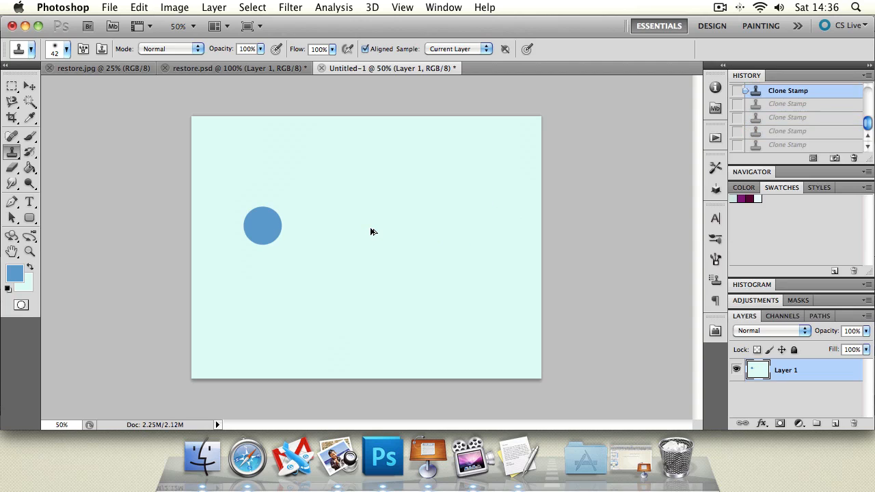
# Compare the damaged original photo in restore.jpg with the partly restored version in restore.psd at 25%
pyautogui.click(145, 71)
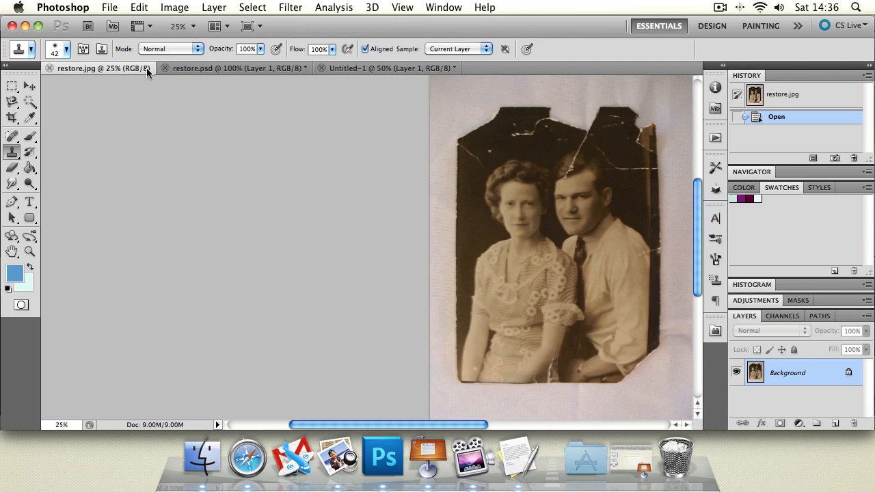
pyautogui.click(12, 252)
pyautogui.moveTo(547, 273); pyautogui.dragTo(298, 266)
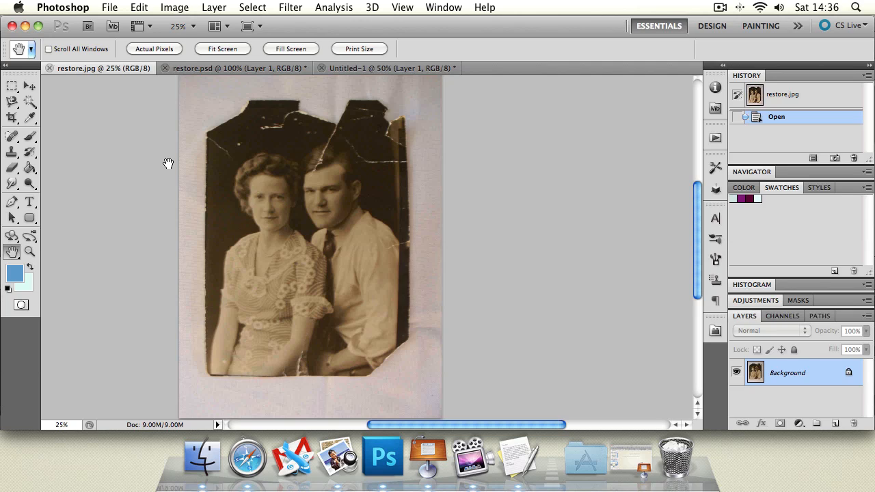
pyautogui.click(238, 70)
pyautogui.click(29, 251)
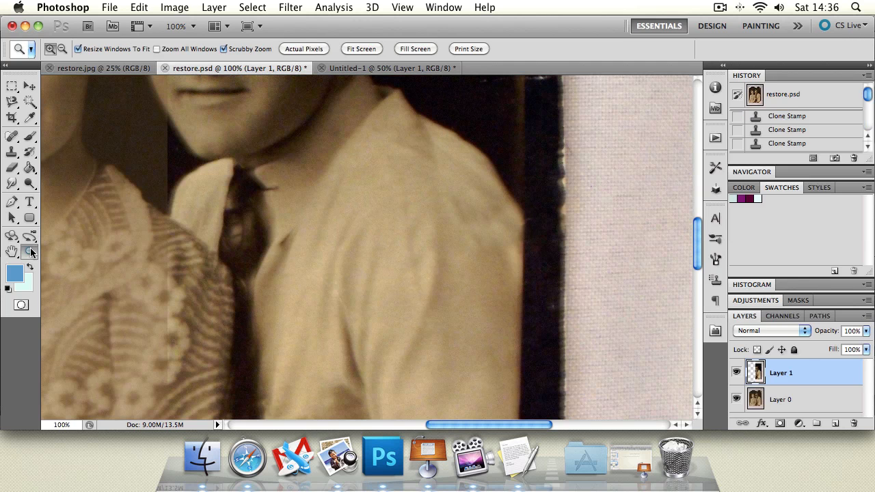
pyautogui.keyDown('alt'); pyautogui.click(327, 251); pyautogui.keyUp('alt')
pyautogui.keyDown('alt'); pyautogui.click(327, 251); pyautogui.keyUp('alt')
pyautogui.keyDown('alt'); pyautogui.click(325, 253); pyautogui.keyUp('alt')
pyautogui.keyDown('alt'); pyautogui.click(315, 263); pyautogui.keyUp('alt')
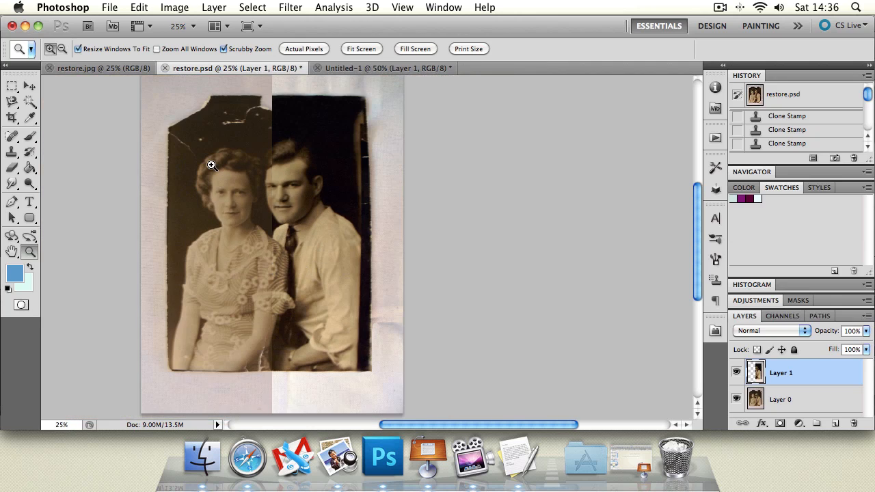
pyautogui.click(29, 85)
pyautogui.click(434, 194)
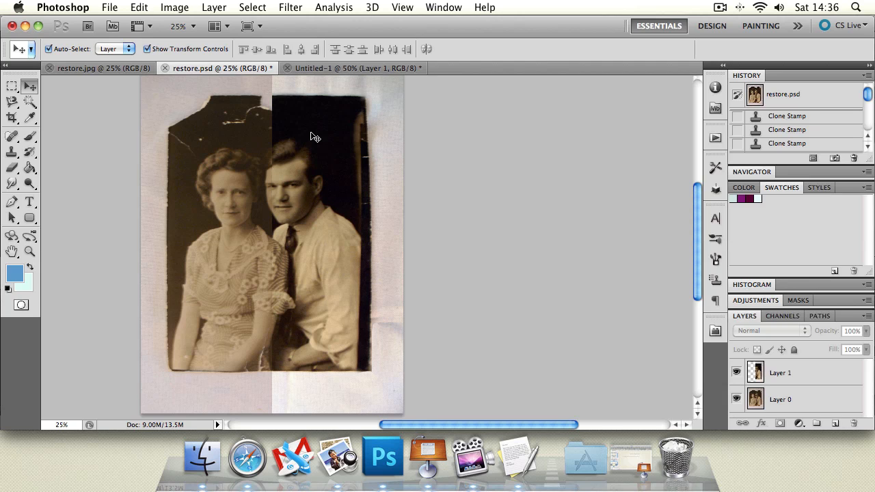
# Examine the tear across the man's hair and forehead in restore.jpg at 200%
pyautogui.click(130, 66)
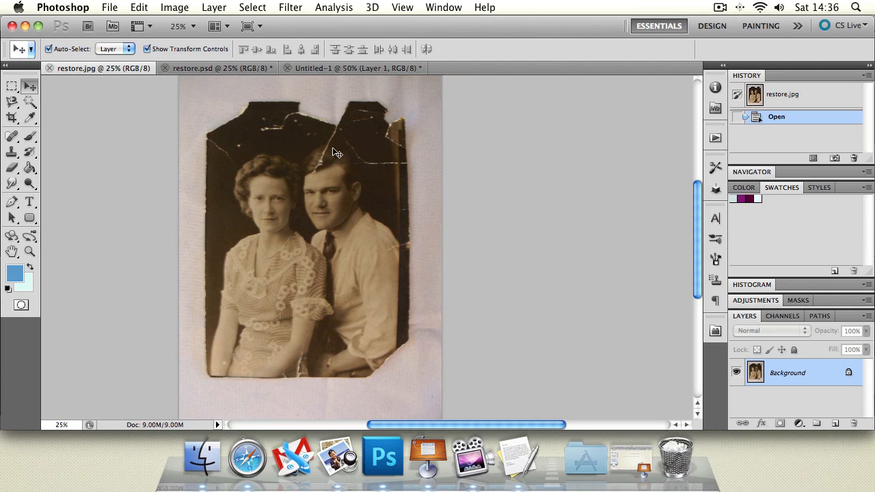
pyautogui.click(30, 252)
pyautogui.click(279, 196)
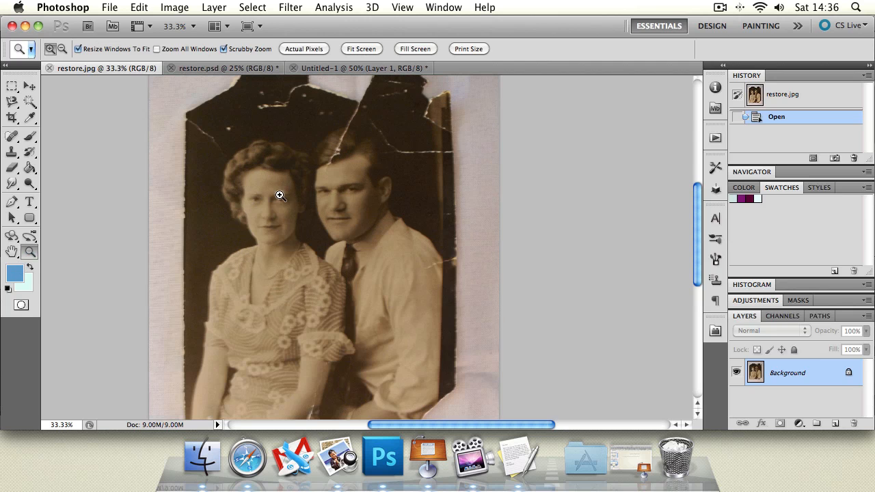
pyautogui.click(331, 183)
pyautogui.click(335, 148)
pyautogui.click(341, 138)
pyautogui.click(347, 123)
pyautogui.click(14, 253)
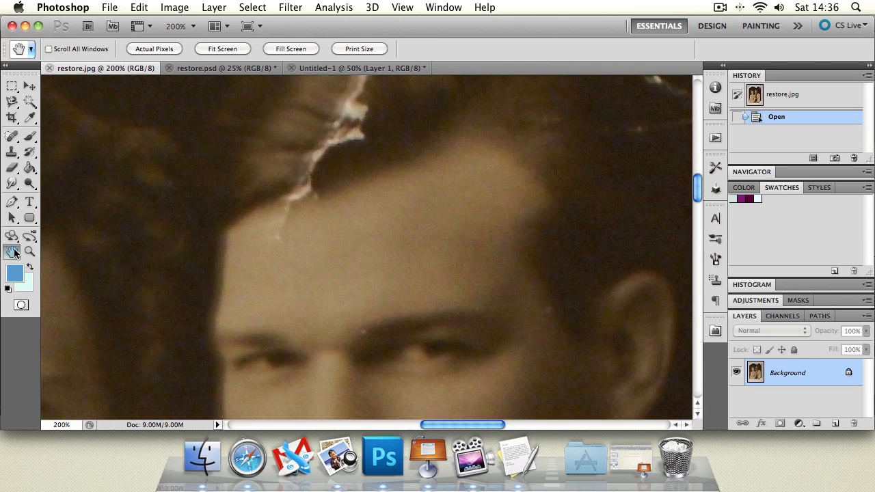
pyautogui.moveTo(285, 204); pyautogui.dragTo(221, 346)
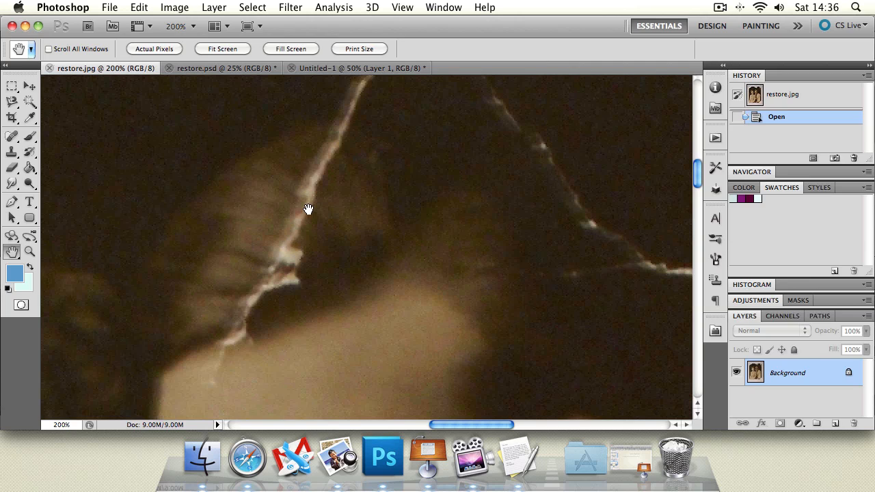
# Examine the repaired hair and background around the man in restore.psd, ending with the whole photo at 25%
pyautogui.click(229, 69)
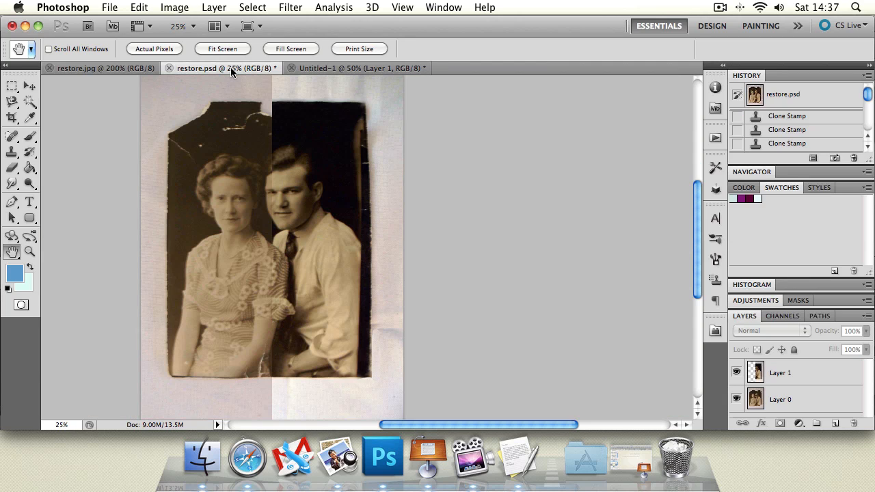
pyautogui.click(30, 252)
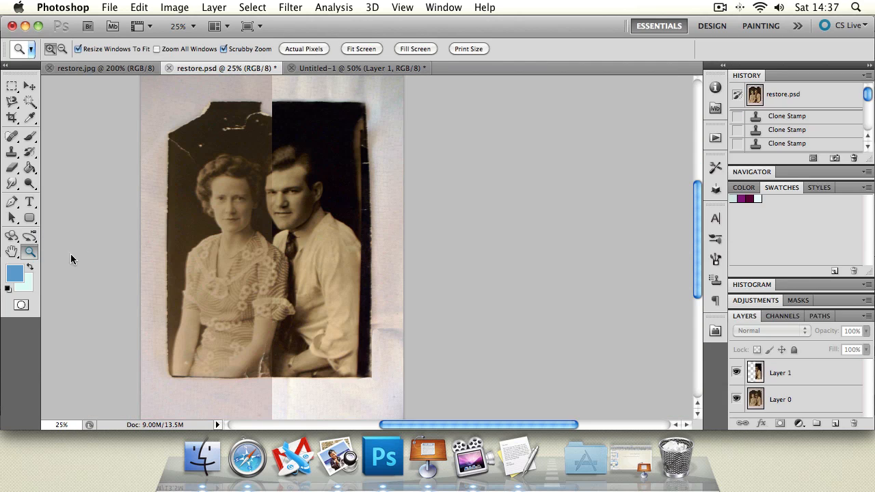
pyautogui.click(292, 170)
pyautogui.click(290, 166)
pyautogui.click(290, 164)
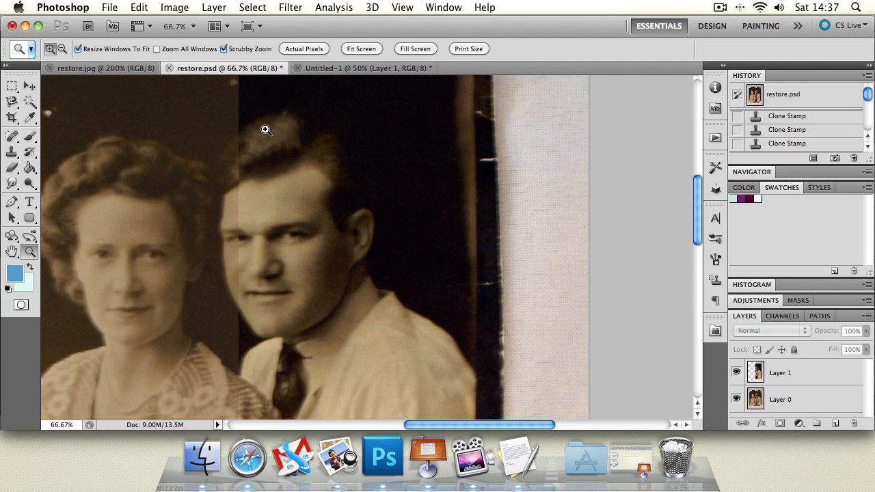
pyautogui.doubleClick(28, 253)
pyautogui.keyDown('alt'); pyautogui.click(342, 217); pyautogui.keyUp('alt')
pyautogui.keyDown('alt'); pyautogui.click(342, 217); pyautogui.keyUp('alt')
pyautogui.keyDown('alt'); pyautogui.click(344, 218); pyautogui.keyUp('alt')
pyautogui.keyDown('alt'); pyautogui.click(343, 218); pyautogui.keyUp('alt')
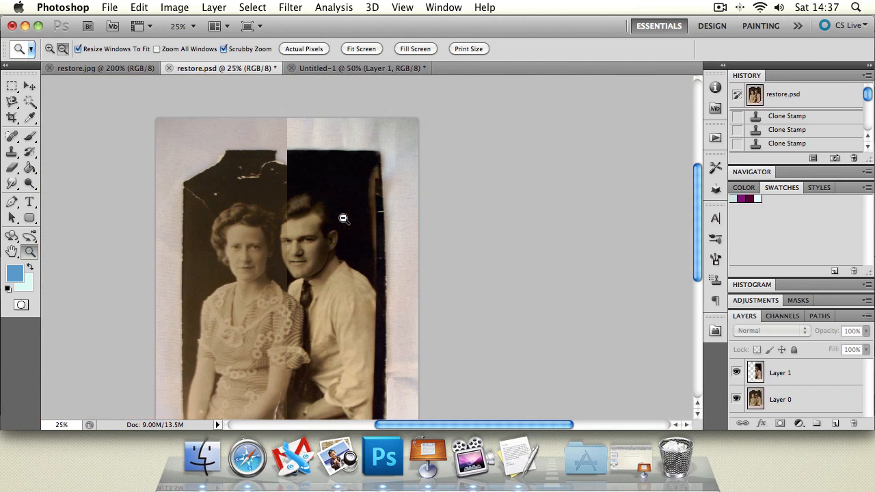
pyautogui.click(340, 316)
pyautogui.keyDown('alt'); pyautogui.click(340, 316); pyautogui.keyUp('alt')
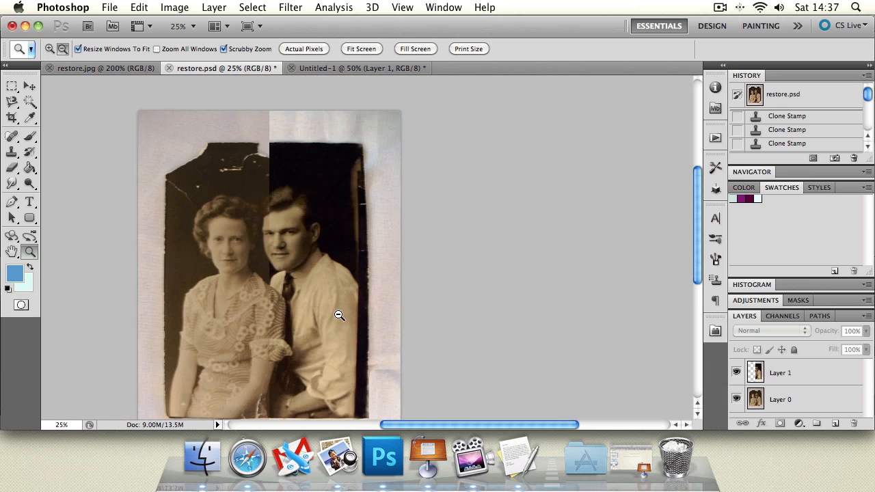
pyautogui.keyDown('alt'); pyautogui.click(339, 316); pyautogui.keyUp('alt')
pyautogui.click(382, 263)
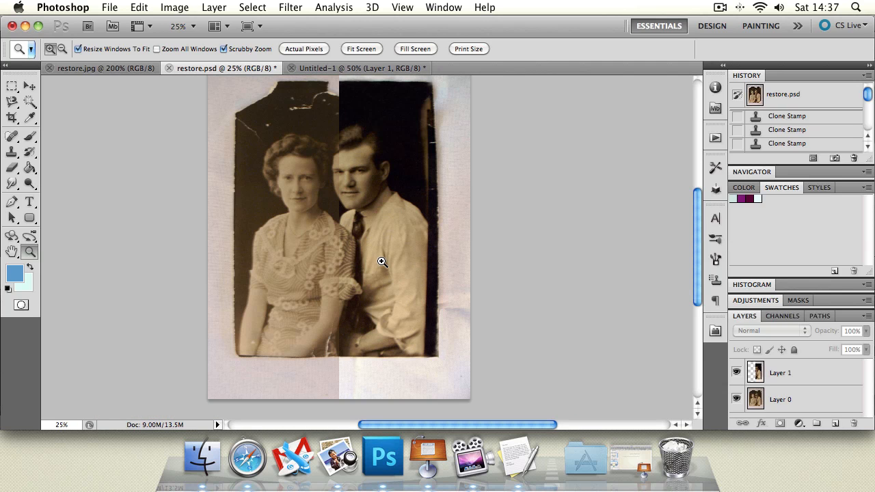
# Inspect the cracks and torn upper-right corner of the photo in restore.jpg at 200%
pyautogui.click(331, 68)
pyautogui.click(88, 68)
pyautogui.click(10, 252)
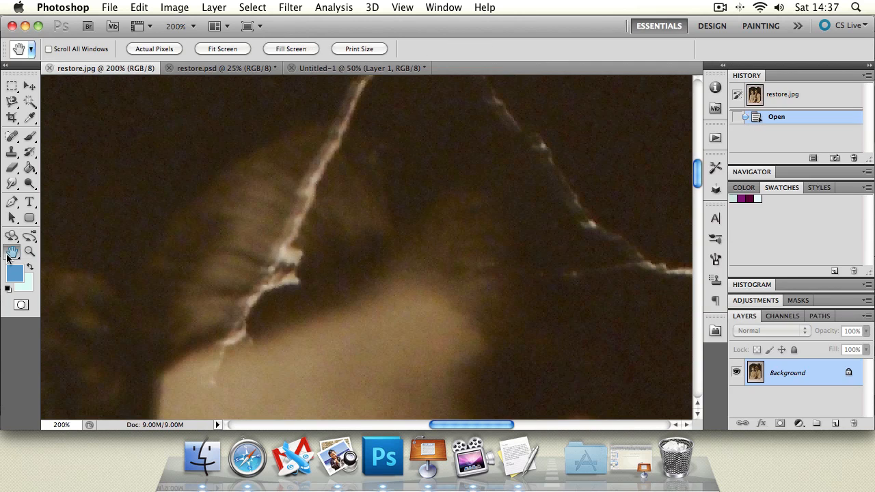
pyautogui.moveTo(258, 207); pyautogui.dragTo(206, 386)
pyautogui.moveTo(327, 96); pyautogui.dragTo(279, 318)
pyautogui.moveTo(482, 285); pyautogui.dragTo(234, 261)
pyautogui.moveTo(435, 344); pyautogui.dragTo(313, 221)
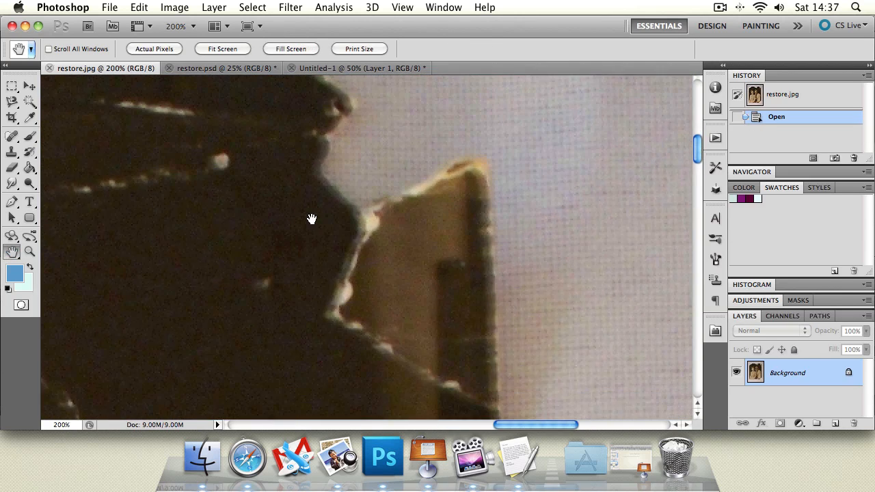
# Activate the Clone Stamp and review its brush size and hardness settings
pyautogui.press('s')
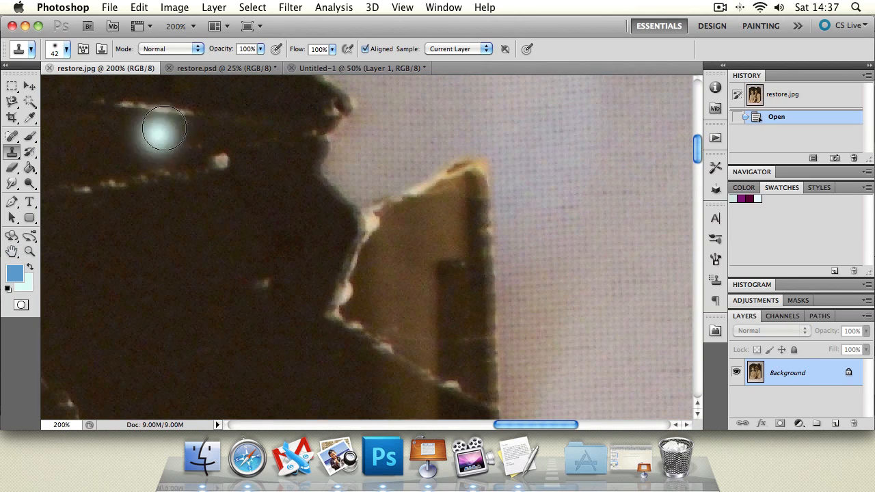
pyautogui.click(67, 52)
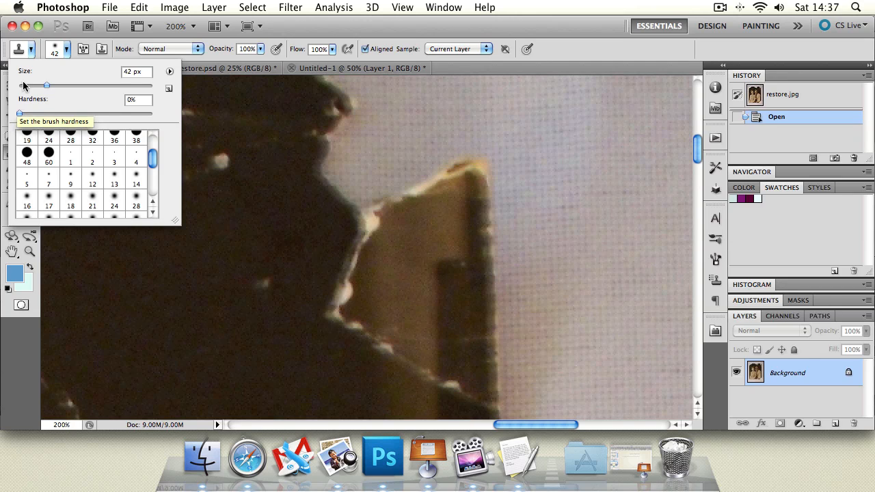
pyautogui.click(323, 30)
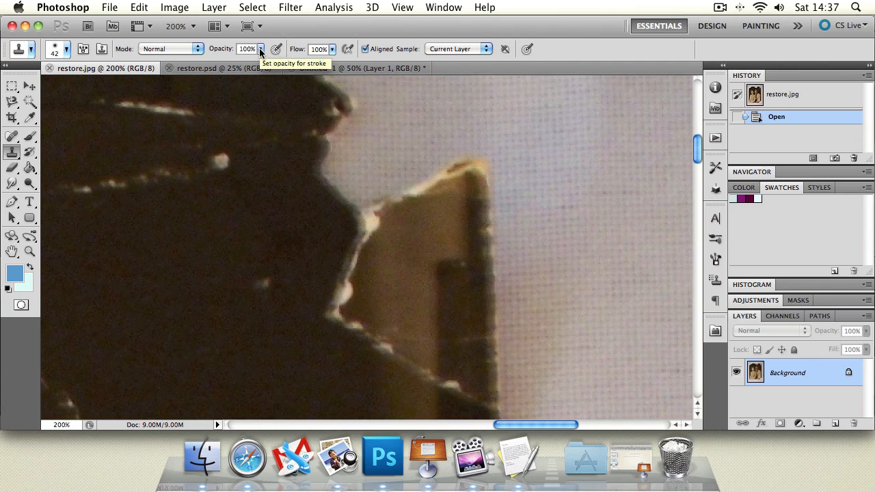
# Switch the Clone Stamp's sampling to All Layers and back to Current Layer
pyautogui.click(452, 49)
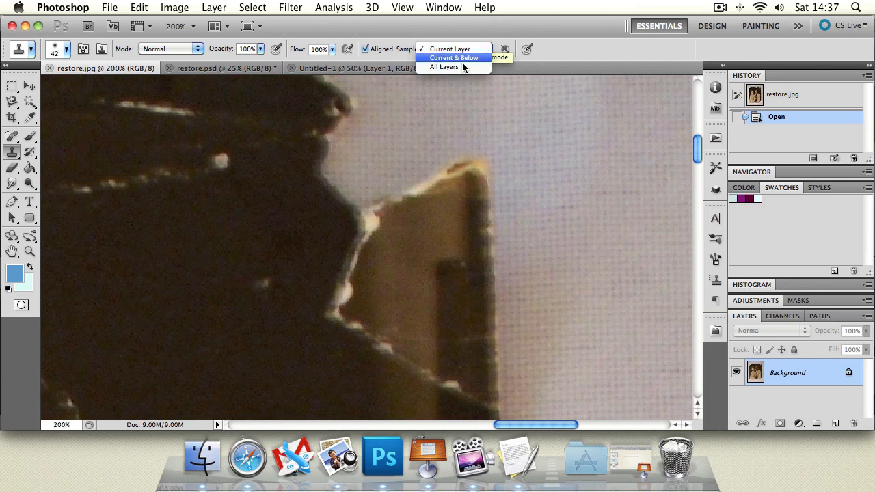
pyautogui.click(582, 43)
pyautogui.click(455, 49)
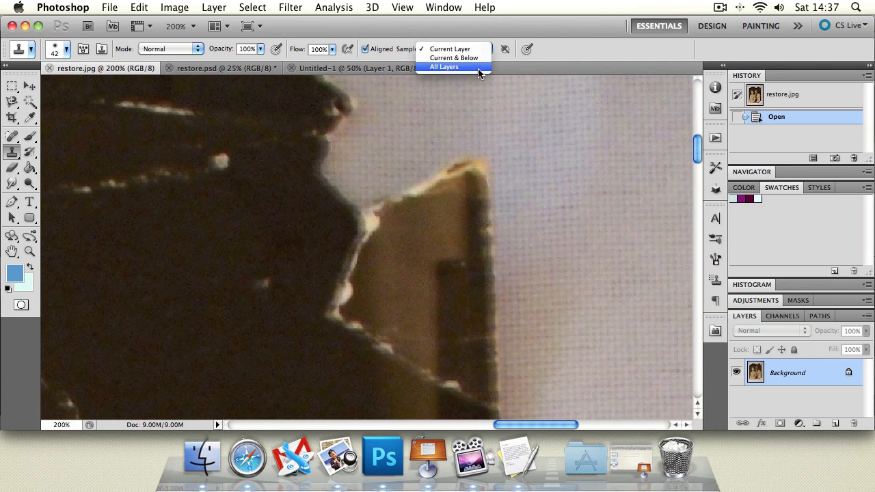
pyautogui.click(478, 69)
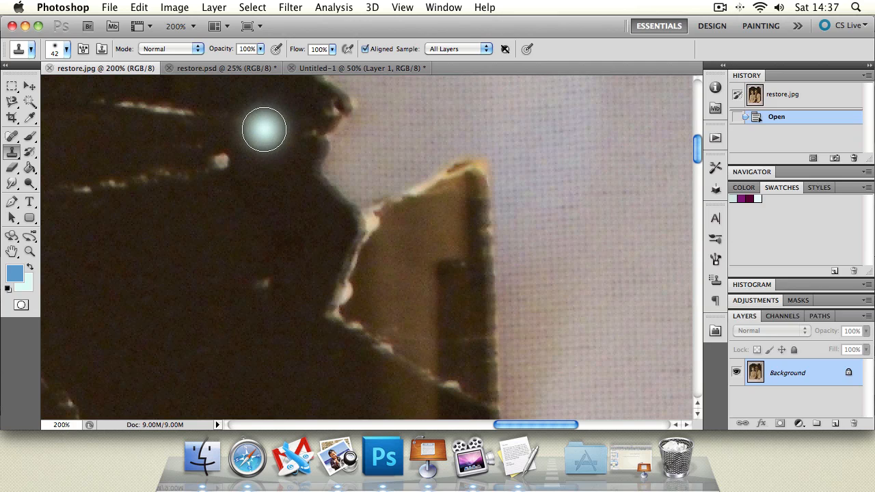
pyautogui.click(451, 49)
pyautogui.click(450, 31)
# Paint a blue dot on Layer 1 of Untitled-1 with the Brush and add a new layer above it
pyautogui.click(347, 69)
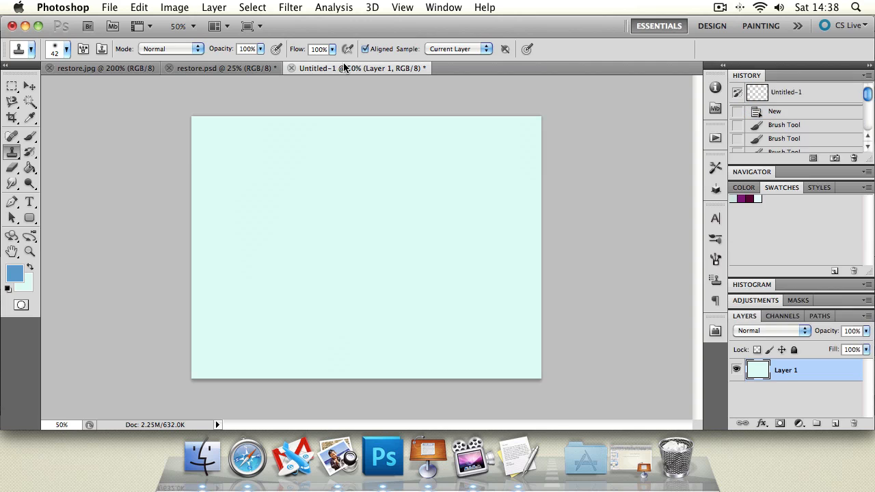
pyautogui.click(29, 136)
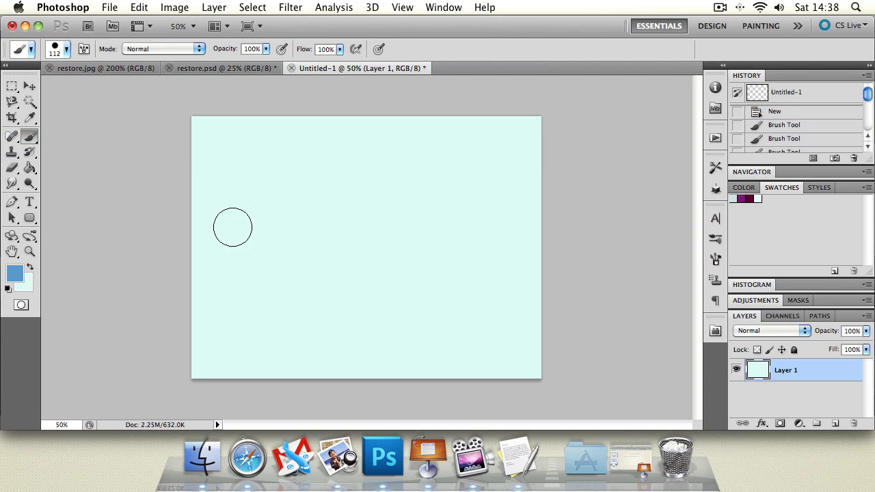
pyautogui.click(279, 240)
pyautogui.press('super+shift+n')
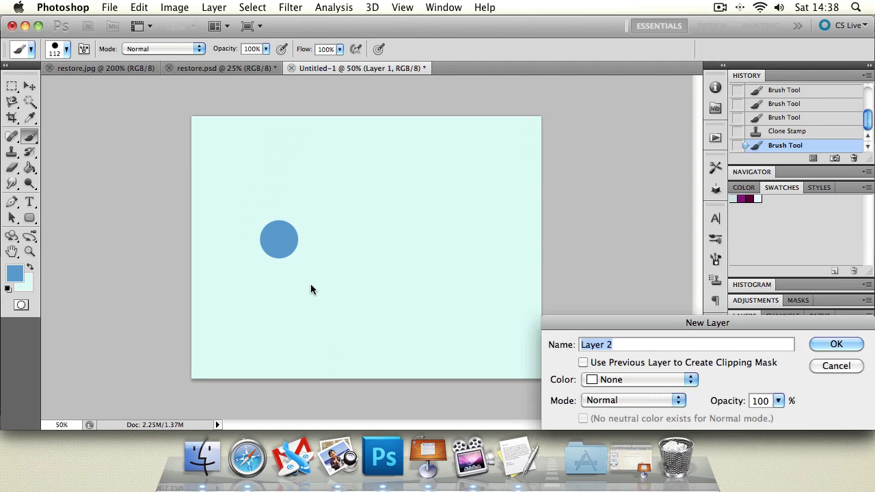
pyautogui.press('Return')
# Set the foreground color to red (#ff0000) and paint a red dot to the right of the blue one on Layer 2
pyautogui.click(30, 267)
pyautogui.click(15, 273)
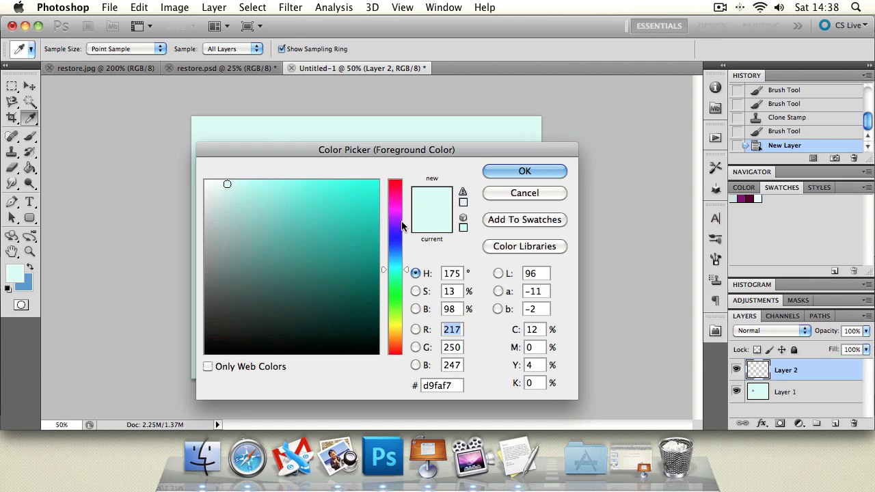
pyautogui.click(396, 181)
pyautogui.click(380, 181)
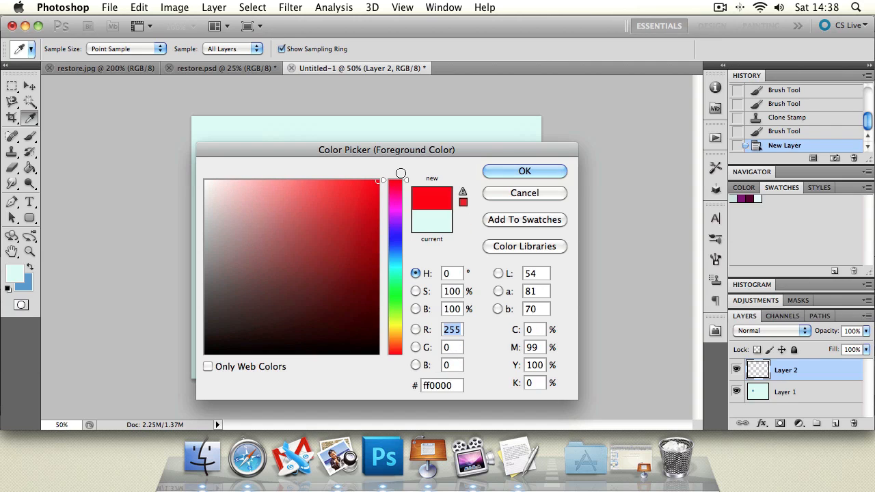
pyautogui.click(524, 171)
pyautogui.click(352, 244)
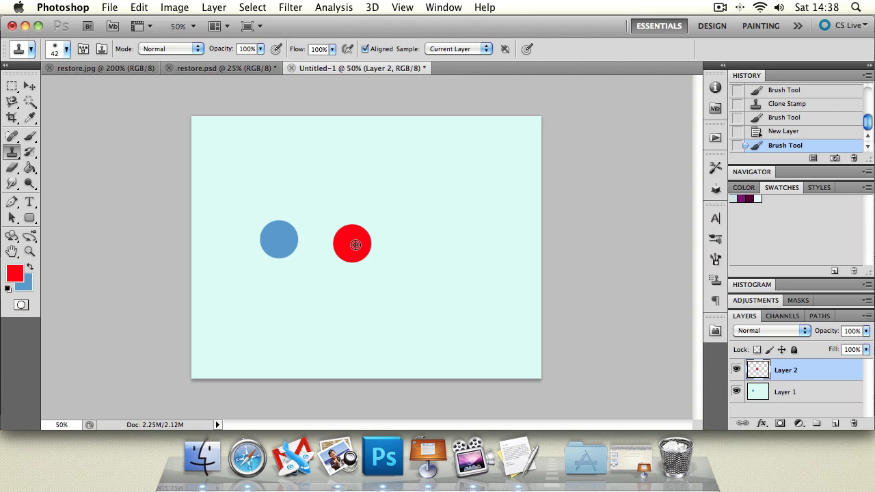
# Clone a red dot beside the existing one on Layer 2 using Current Layer sampling, and undo the stroke
pyautogui.moveTo(417, 241)
pyautogui.mouseDown()
pyautogui.moveTo(431, 225)
pyautogui.moveTo(453, 238)
pyautogui.mouseUp()
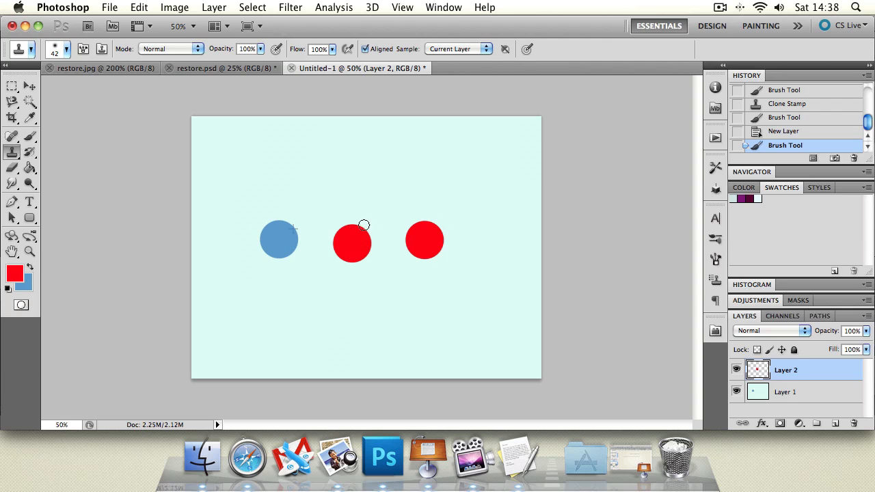
pyautogui.press('super+z')
# Set the Clone Stamp's sampling to All Layers and clone both the blue and red dots onto the empty area beside them
pyautogui.click(455, 50)
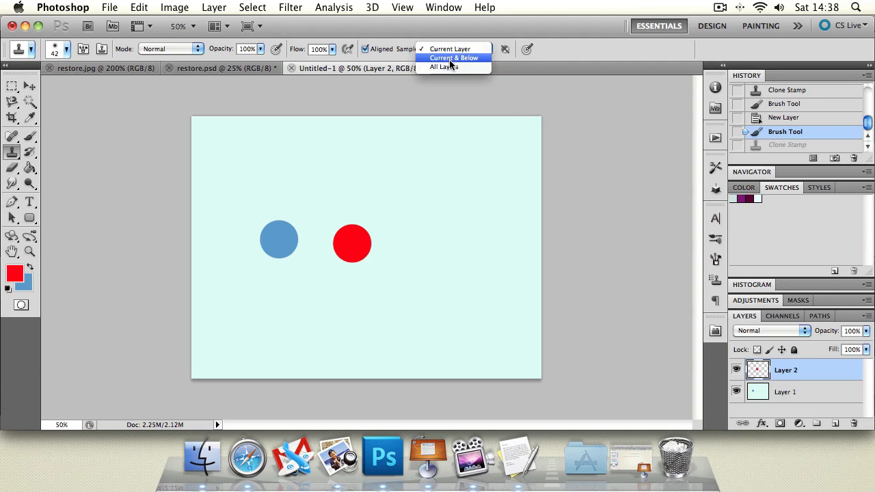
pyautogui.click(445, 67)
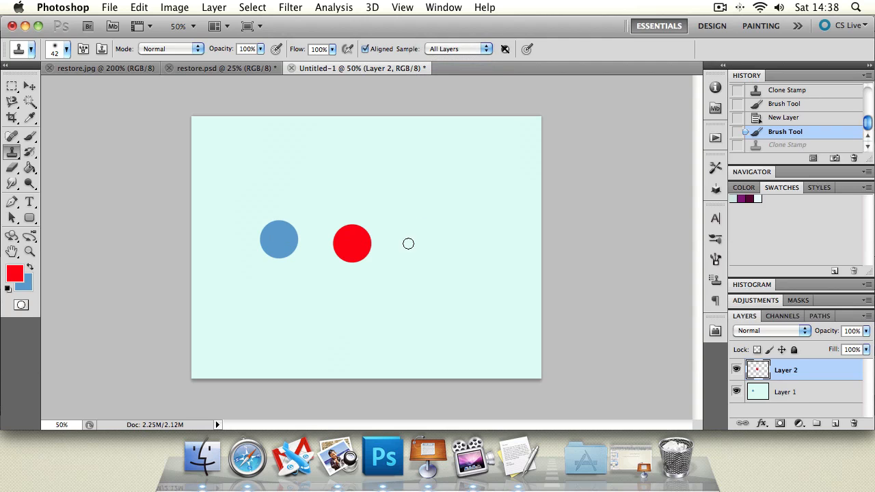
pyautogui.moveTo(408, 243)
pyautogui.mouseDown()
pyautogui.moveTo(431, 243)
pyautogui.moveTo(420, 254)
pyautogui.moveTo(443, 239)
pyautogui.moveTo(413, 242)
pyautogui.moveTo(440, 249)
pyautogui.moveTo(430, 240)
pyautogui.moveTo(437, 254)
pyautogui.moveTo(444, 245)
pyautogui.moveTo(486, 253)
pyautogui.moveTo(486, 262)
pyautogui.moveTo(517, 243)
pyautogui.moveTo(480, 253)
pyautogui.mouseUp()
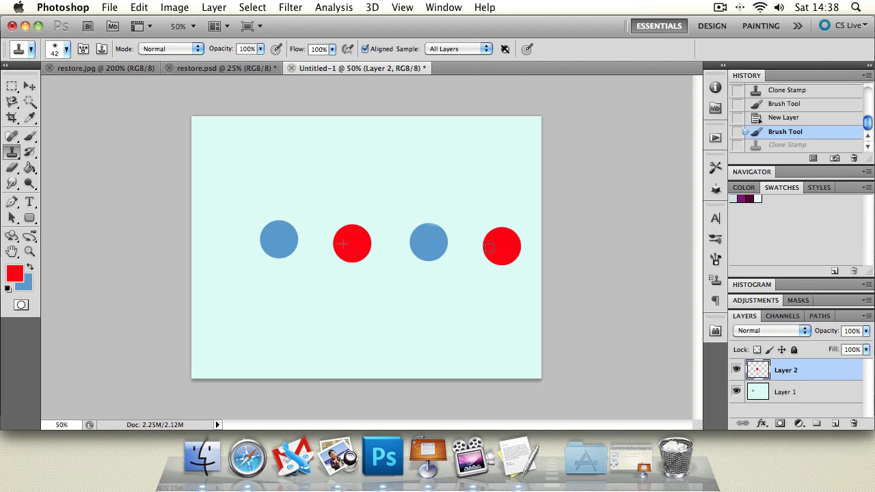
# Undo the cloned dots and step back through the history to before Layer 2 was added
pyautogui.press('super+z')
pyautogui.press('super+alt+z')
pyautogui.press('super+alt+z')
pyautogui.press('super+alt+z')
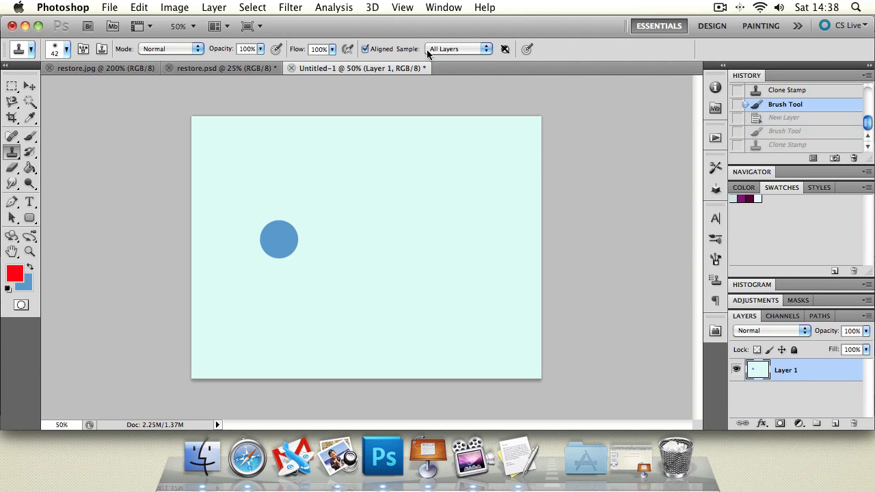
pyautogui.press('super+alt+z')
# Switch to restore.jpg and bring the crack across the man's hair and forehead into view at 200%
pyautogui.click(228, 70)
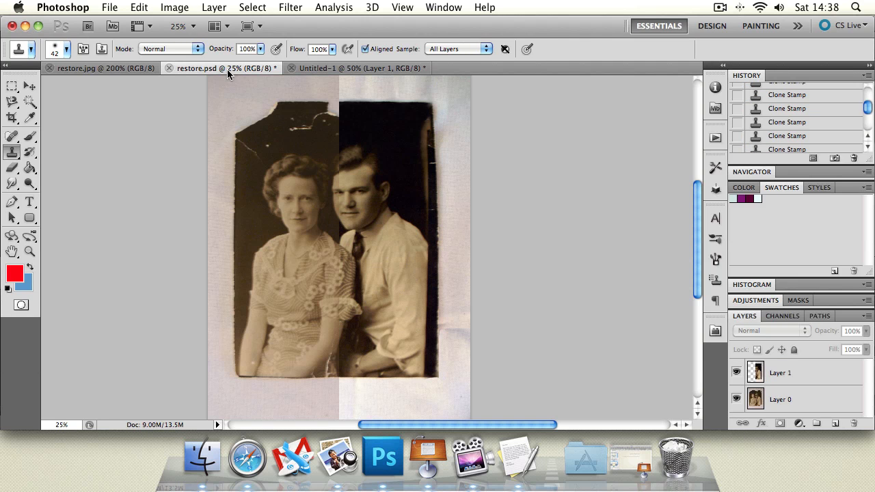
pyautogui.click(30, 251)
pyautogui.click(131, 67)
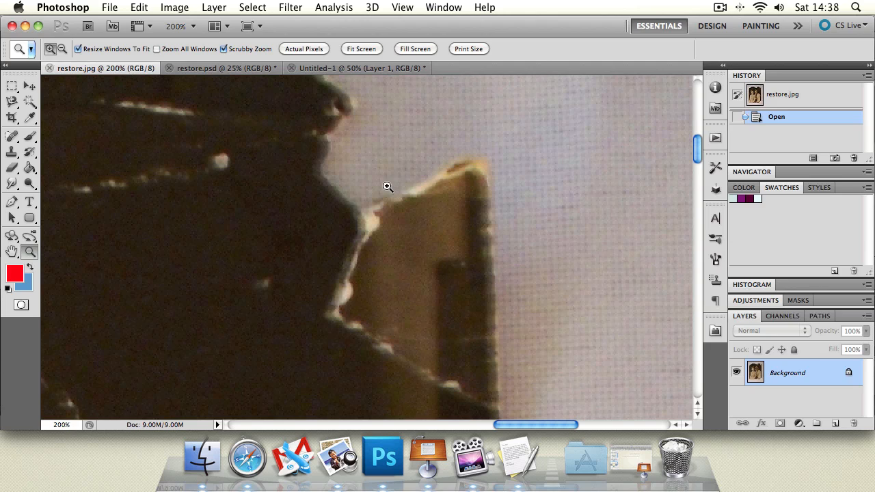
pyautogui.click(11, 252)
pyautogui.moveTo(231, 232); pyautogui.dragTo(354, 184)
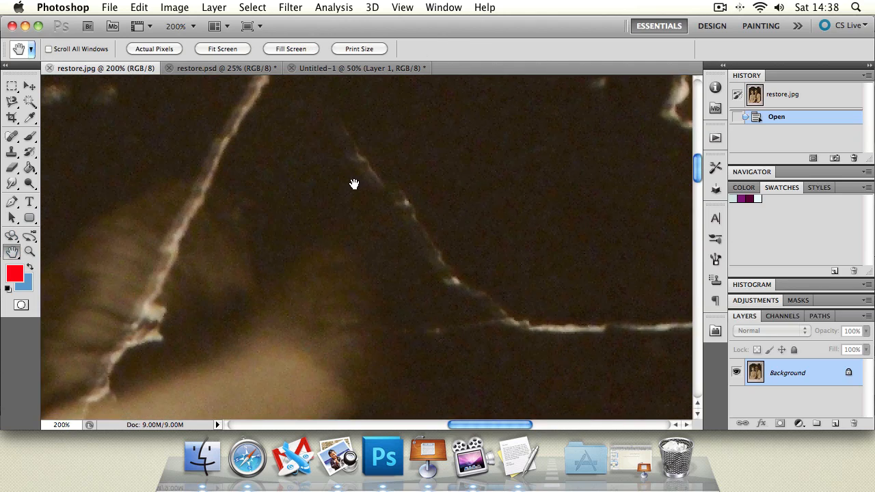
pyautogui.click(30, 251)
pyautogui.keyDown('alt'); pyautogui.click(241, 244); pyautogui.keyUp('alt')
pyautogui.keyDown('alt'); pyautogui.click(278, 221); pyautogui.keyUp('alt')
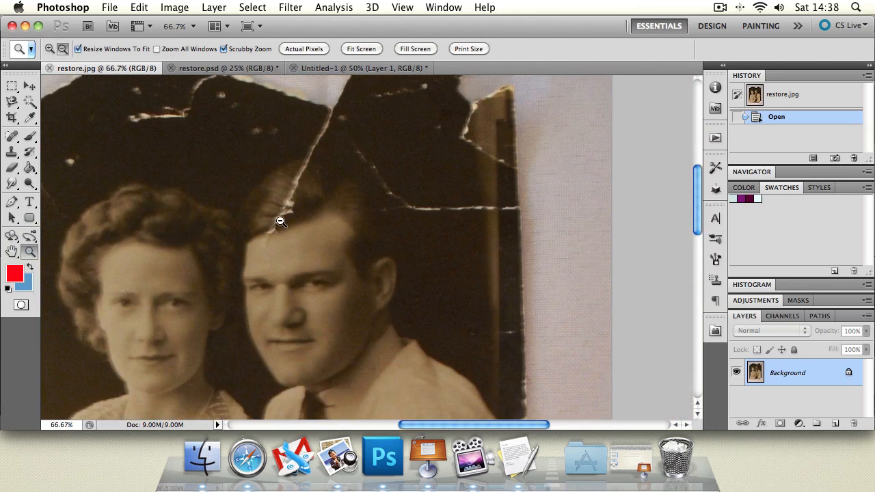
pyautogui.doubleClick(282, 218)
# Activate the Clone Stamp, check its brush size and hardness, and center the view on the crack in the man's hair
pyautogui.click(12, 152)
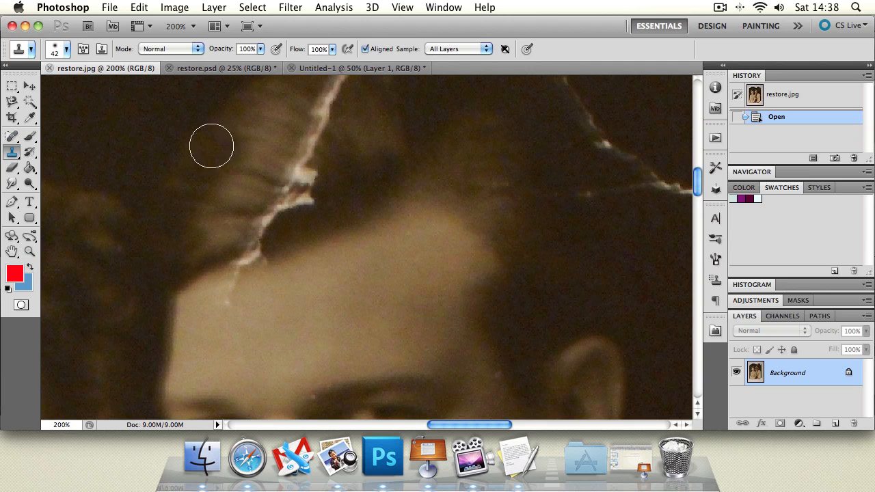
pyautogui.click(65, 58)
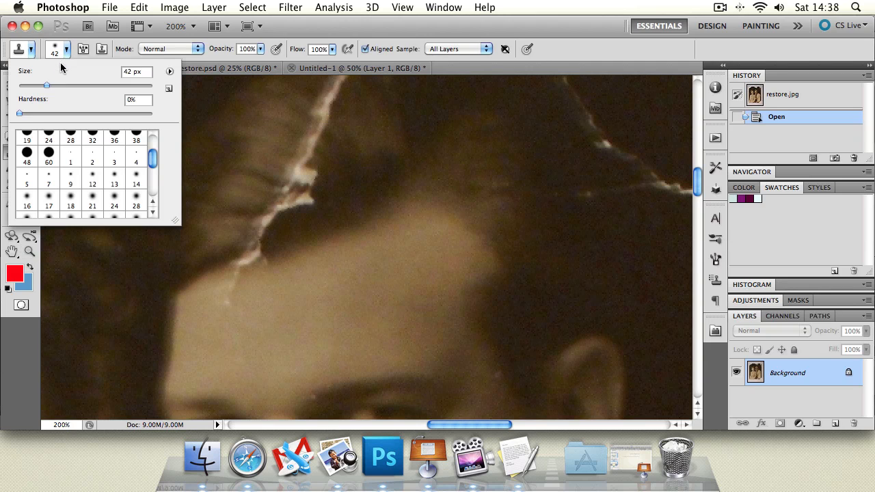
pyautogui.click(314, 30)
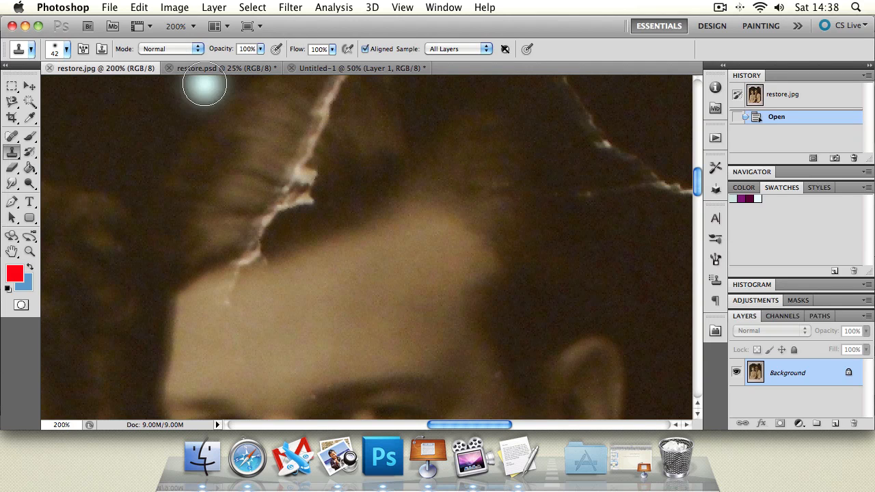
pyautogui.click(12, 251)
pyautogui.moveTo(197, 185); pyautogui.dragTo(234, 261)
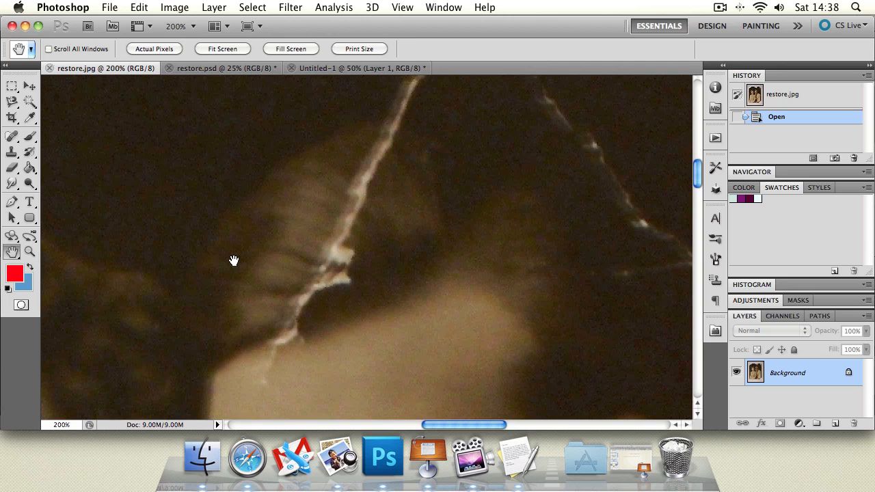
pyautogui.click(12, 152)
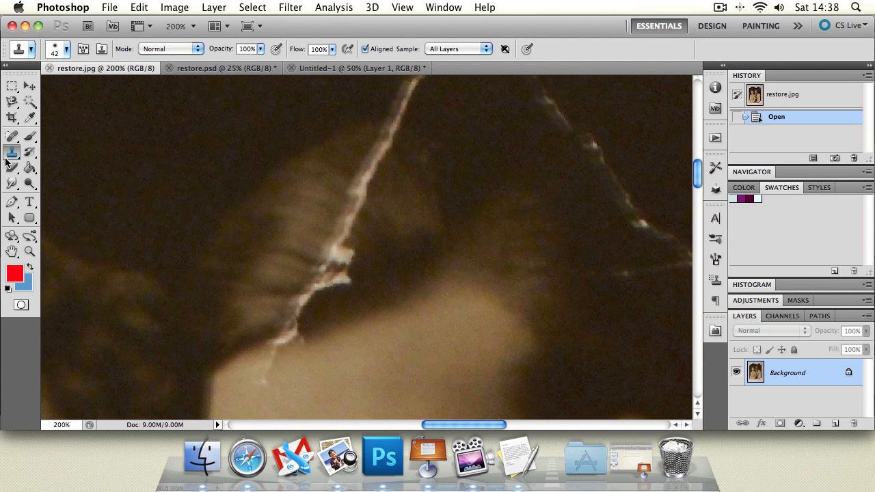
# Try cloning sampled hair over the middle of the crack in the man's hair, and undo the stroke
pyautogui.keyDown('alt'); pyautogui.click(278, 203); pyautogui.keyUp('alt')
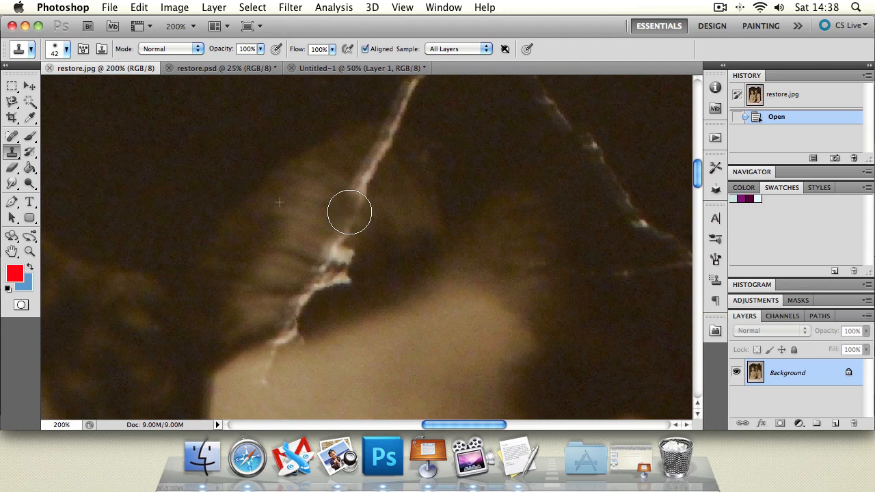
pyautogui.moveTo(351, 205)
pyautogui.mouseDown()
pyautogui.moveTo(336, 199)
pyautogui.moveTo(350, 185)
pyautogui.mouseUp()
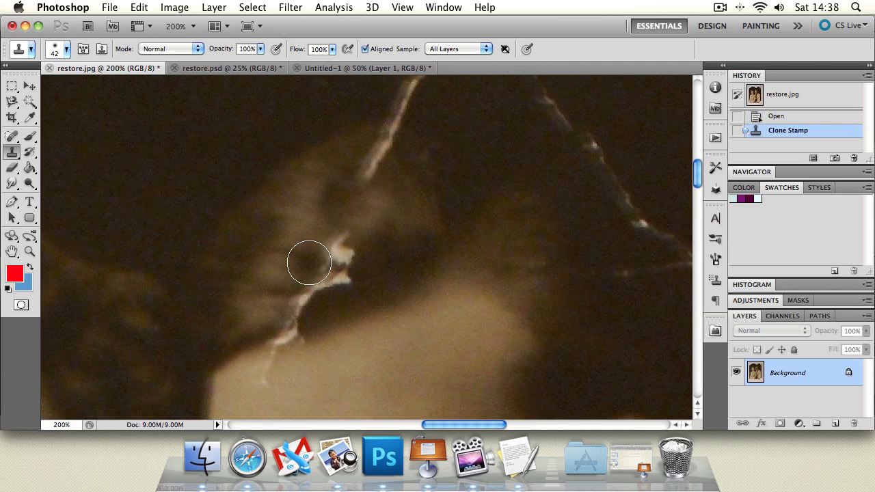
pyautogui.press('super+z')
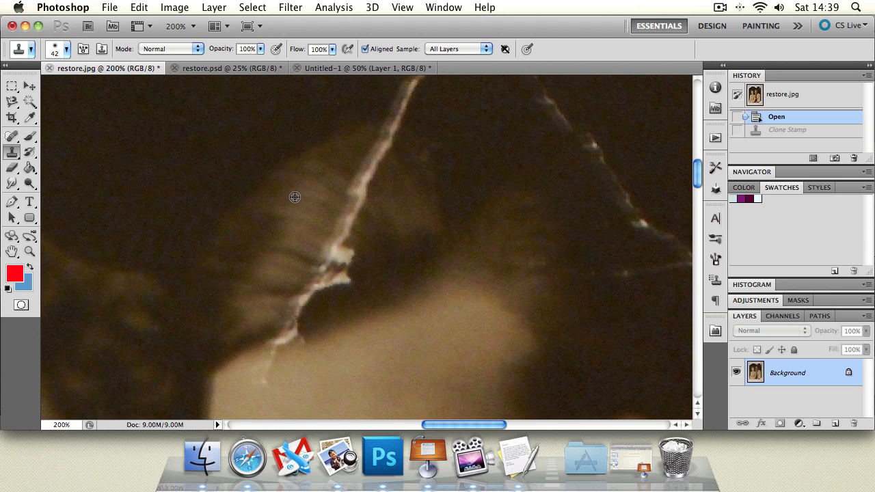
# Sample the hair beside the crack and clone it over the middle and lower part of the crack in the man's hair
pyautogui.keyDown('alt'); pyautogui.click(294, 195); pyautogui.keyUp('alt')
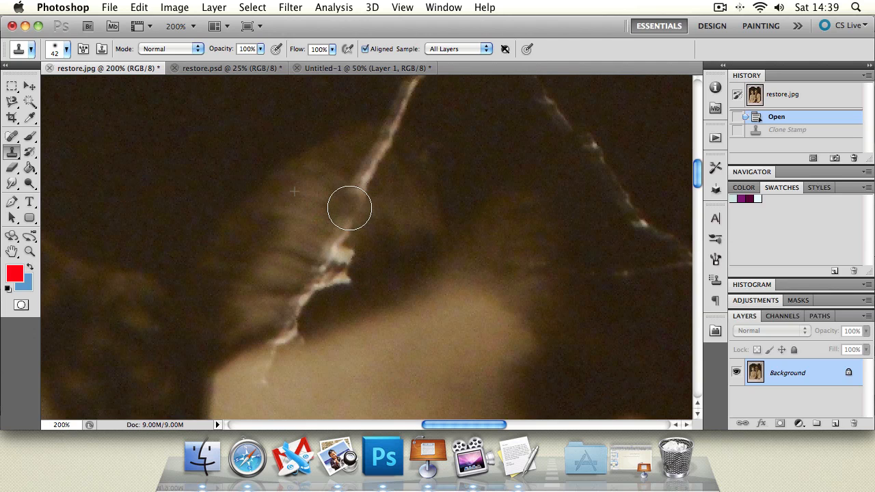
pyautogui.moveTo(350, 216)
pyautogui.mouseDown()
pyautogui.moveTo(323, 256)
pyautogui.moveTo(334, 256)
pyautogui.moveTo(305, 282)
pyautogui.moveTo(329, 264)
pyautogui.moveTo(318, 280)
pyautogui.moveTo(346, 276)
pyautogui.moveTo(279, 306)
pyautogui.mouseUp()
pyautogui.click(314, 186)
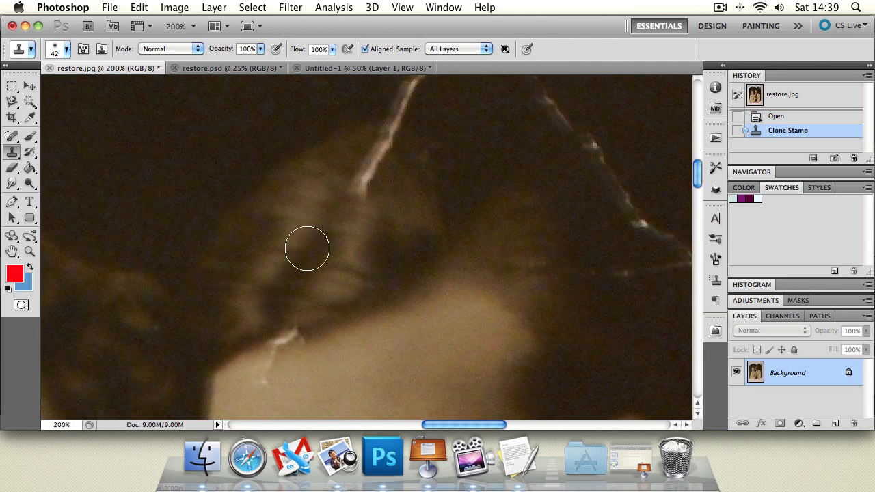
pyautogui.click(289, 267)
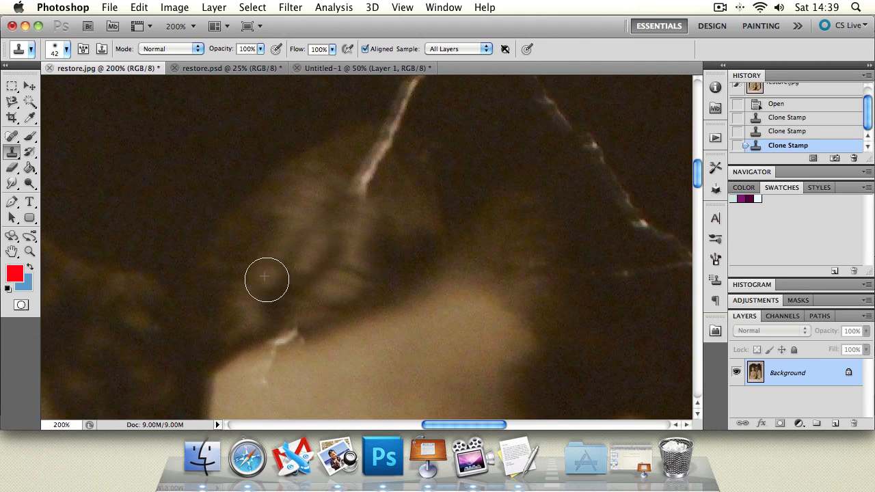
pyautogui.click(297, 262)
# Clone over the remaining crack at the crown of the man's hair with the Clone Stamp
pyautogui.click(11, 252)
pyautogui.moveTo(389, 223); pyautogui.dragTo(262, 273)
pyautogui.click(11, 152)
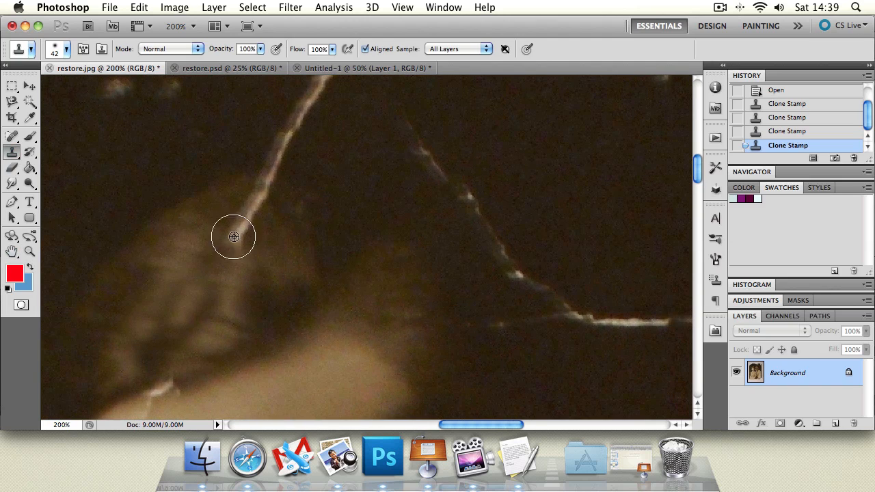
pyautogui.moveTo(232, 231)
pyautogui.mouseDown()
pyautogui.moveTo(257, 191)
pyautogui.moveTo(269, 191)
pyautogui.moveTo(265, 217)
pyautogui.moveTo(266, 151)
pyautogui.moveTo(306, 167)
pyautogui.moveTo(249, 201)
pyautogui.moveTo(199, 291)
pyautogui.mouseUp()
# Clone out the crack along the man's hairline, and cover the mark on his forehead with sampled skin
pyautogui.click(11, 252)
pyautogui.moveTo(212, 258)
pyautogui.mouseDown()
pyautogui.moveTo(217, 232)
pyautogui.moveTo(221, 252)
pyautogui.mouseUp()
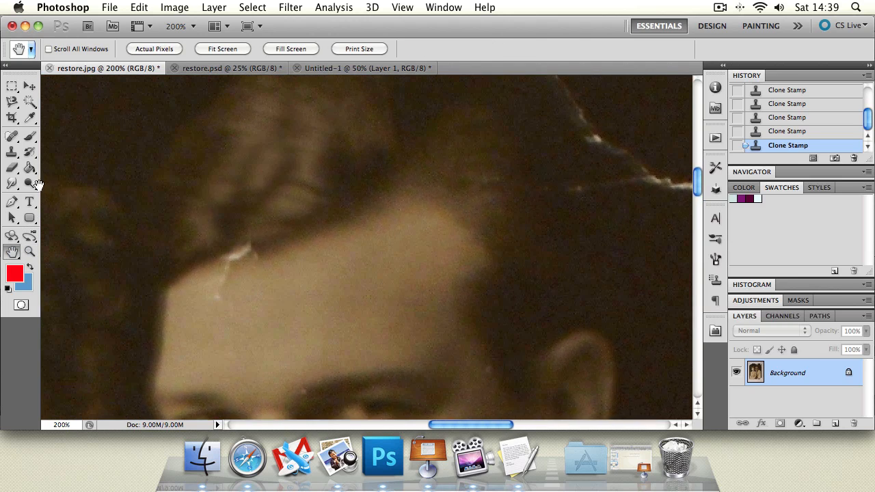
pyautogui.click(12, 152)
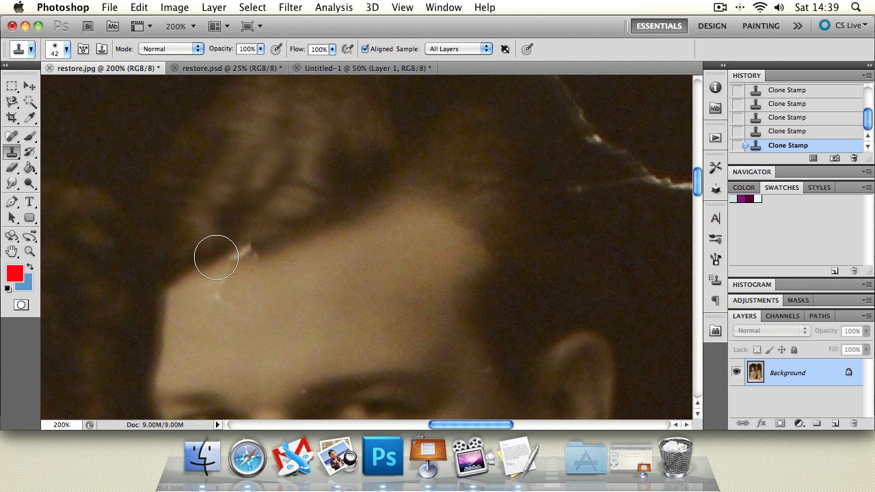
pyautogui.moveTo(219, 248); pyautogui.dragTo(260, 239)
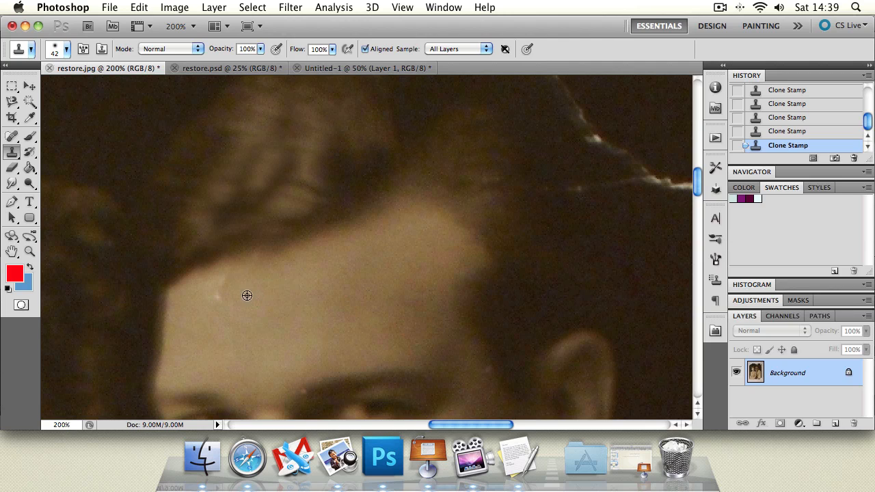
pyautogui.keyDown('alt'); pyautogui.click(271, 283); pyautogui.keyUp('alt')
pyautogui.moveTo(224, 293); pyautogui.dragTo(226, 289)
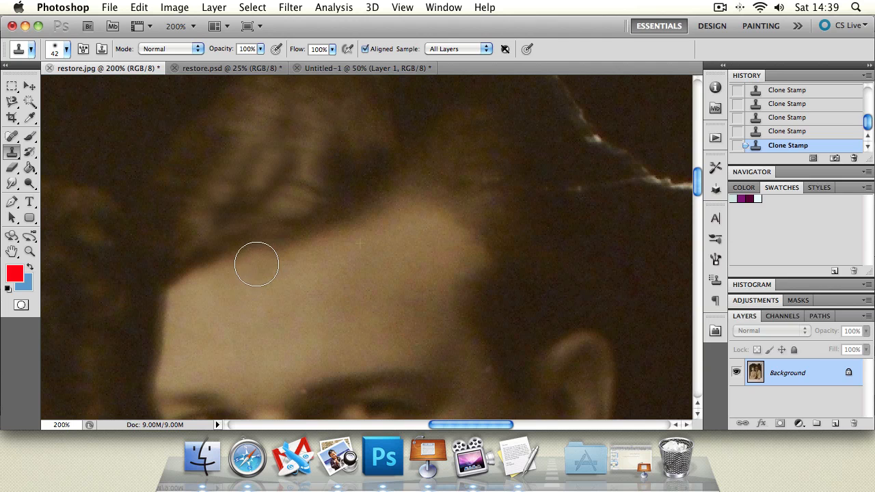
# Paint the original photo back over the man's head with the 2500 px History Brush, and revert to the last Clone Stamp state
pyautogui.doubleClick(30, 251)
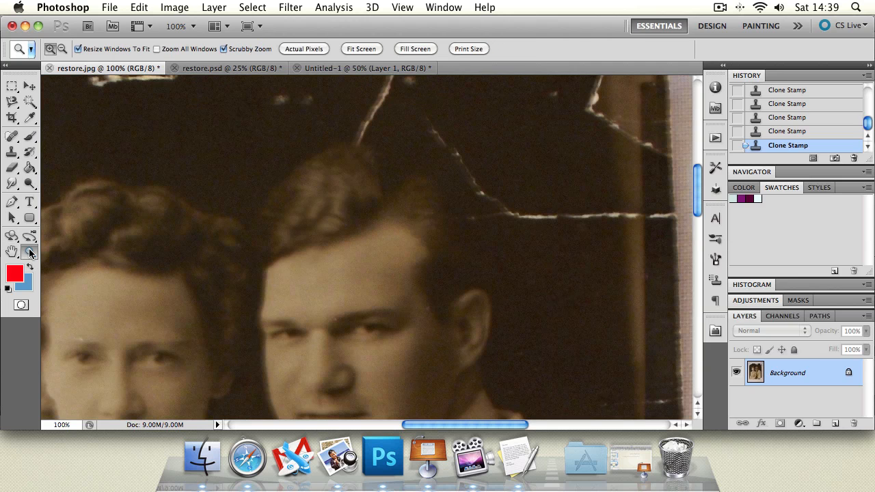
pyautogui.keyDown('alt'); pyautogui.click(225, 234); pyautogui.keyUp('alt')
pyautogui.keyDown('alt'); pyautogui.click(224, 234); pyautogui.keyUp('alt')
pyautogui.keyDown('alt'); pyautogui.click(224, 235); pyautogui.keyUp('alt')
pyautogui.keyDown('alt'); pyautogui.click(225, 235); pyautogui.keyUp('alt')
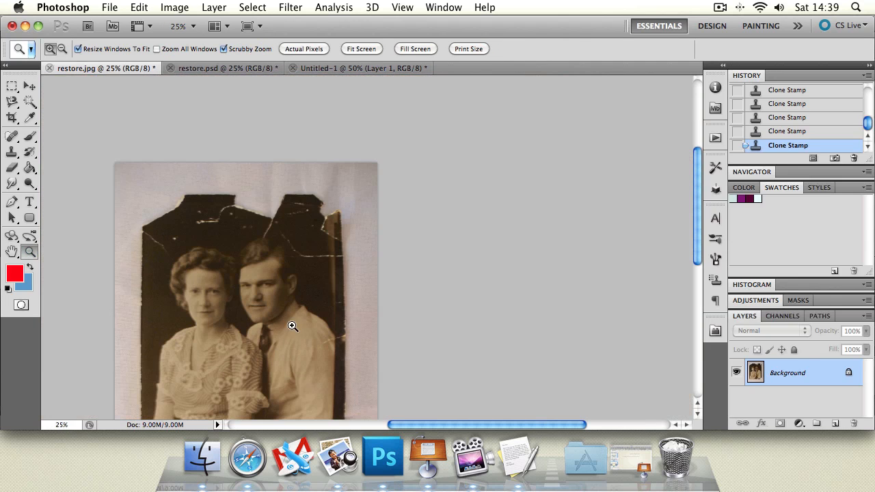
pyautogui.click(285, 317)
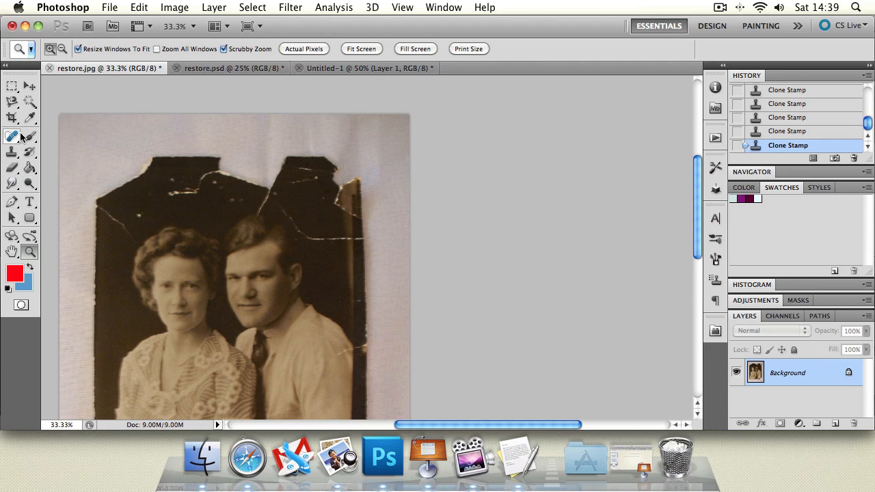
pyautogui.click(29, 153)
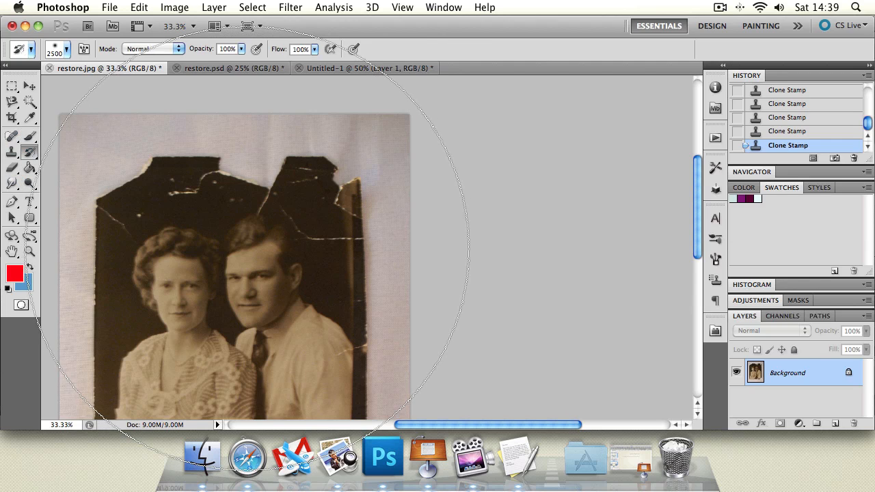
pyautogui.moveTo(255, 249); pyautogui.dragTo(256, 225)
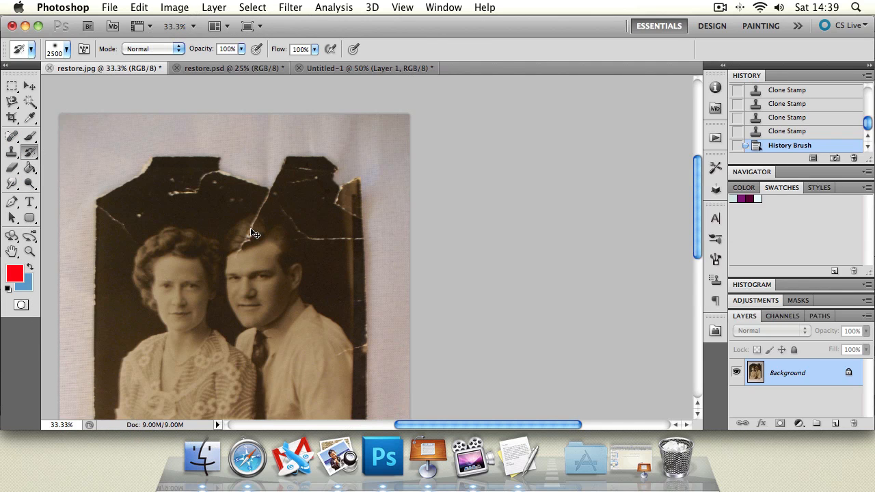
pyautogui.click(810, 134)
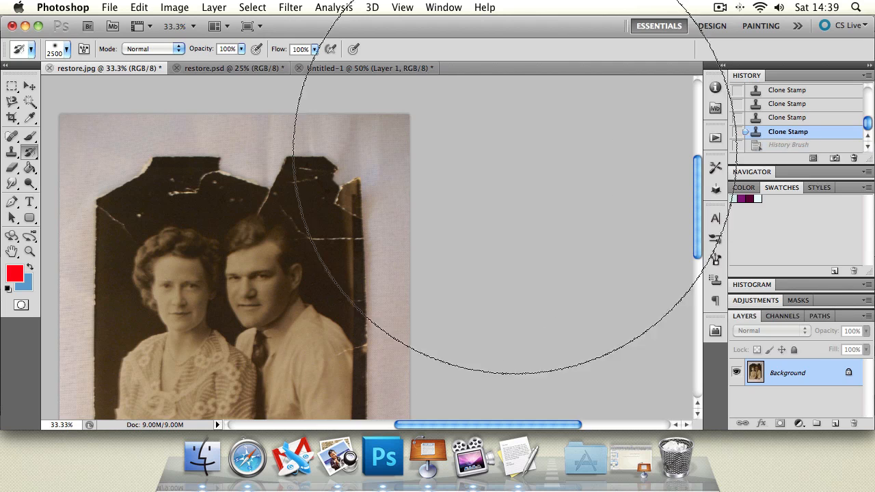
# Examine the torn background around the man in restore.jpg and compare it with the half-restored photo in restore.psd
pyautogui.click(30, 251)
pyautogui.click(280, 288)
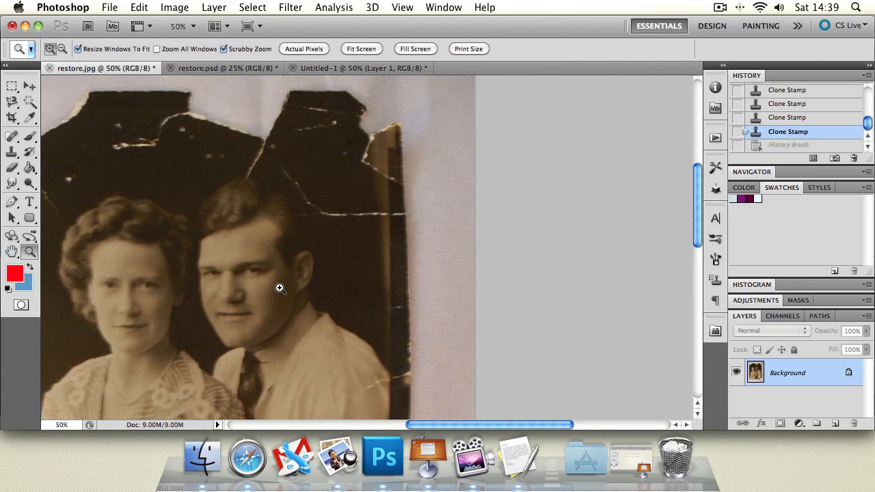
pyautogui.click(373, 116)
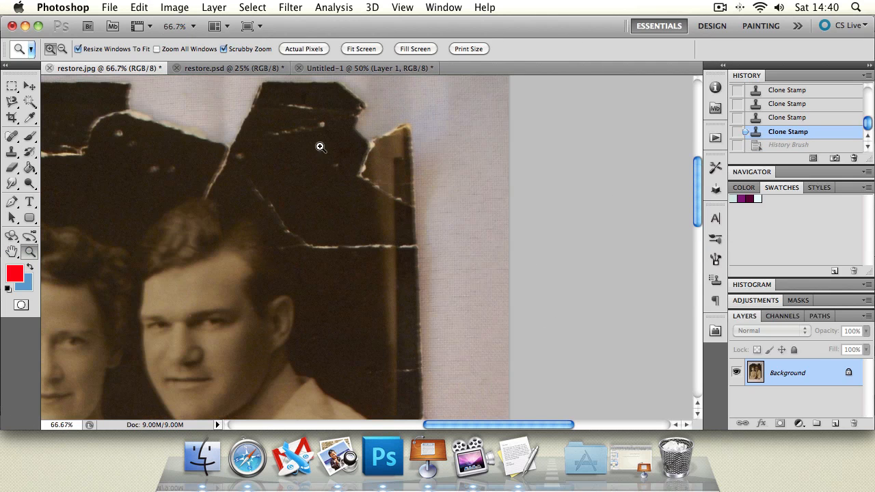
pyautogui.click(215, 69)
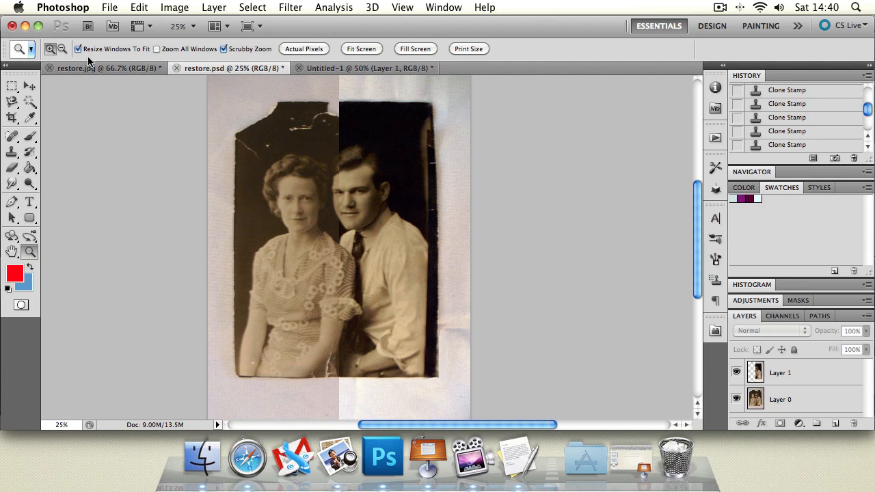
pyautogui.click(102, 69)
pyautogui.click(12, 251)
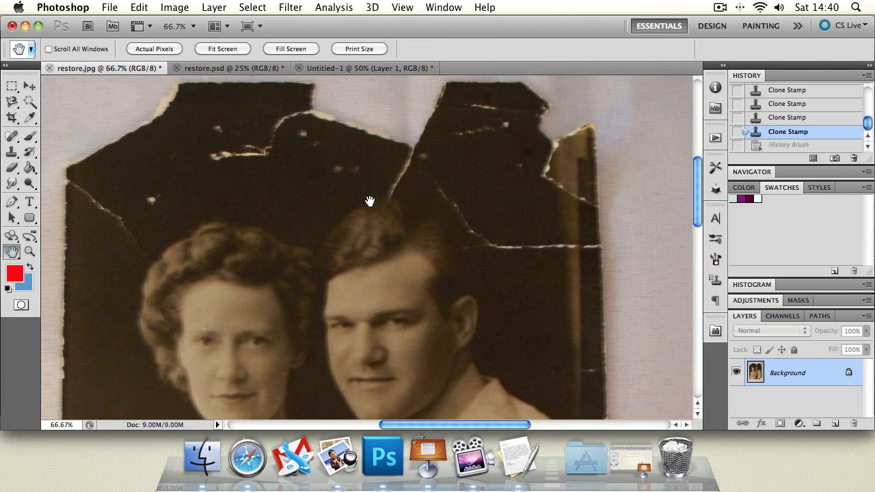
# Clone dark background over the crack running from the man's hair toward the photo's right edge, leaving the light strip untouched
pyautogui.moveTo(371, 201); pyautogui.dragTo(192, 191)
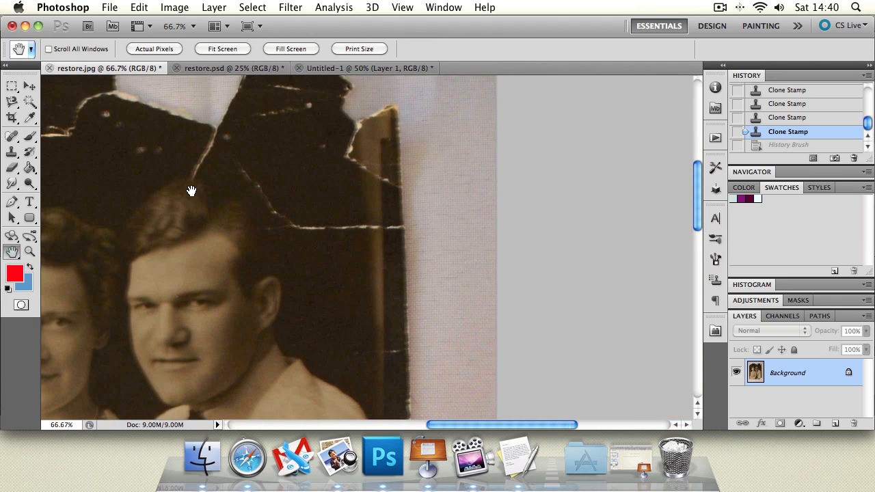
pyautogui.click(12, 151)
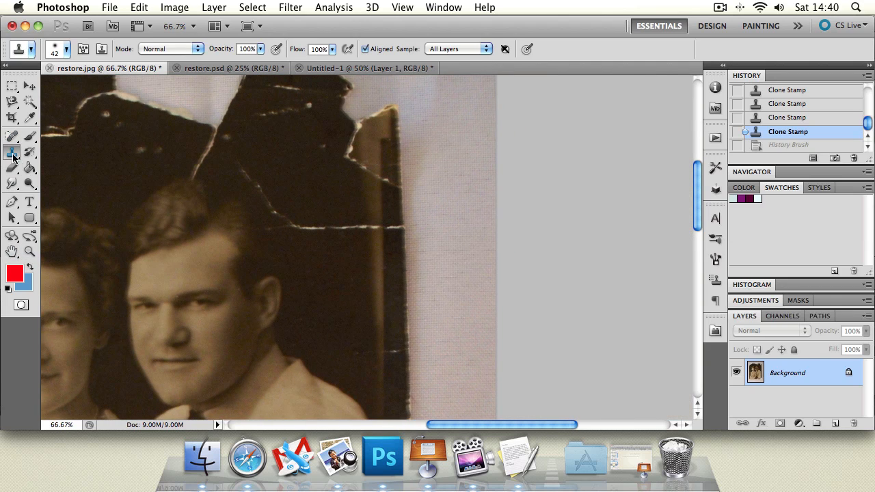
pyautogui.click(316, 229)
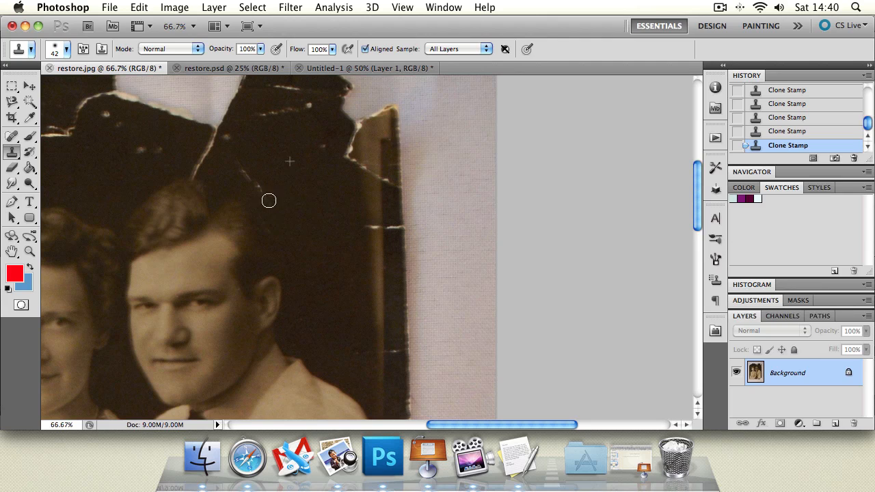
pyautogui.moveTo(259, 180); pyautogui.dragTo(248, 171)
# Clone out the two short cracks near the top of the torn dark section above the man's head
pyautogui.click(12, 251)
pyautogui.moveTo(195, 224); pyautogui.dragTo(186, 264)
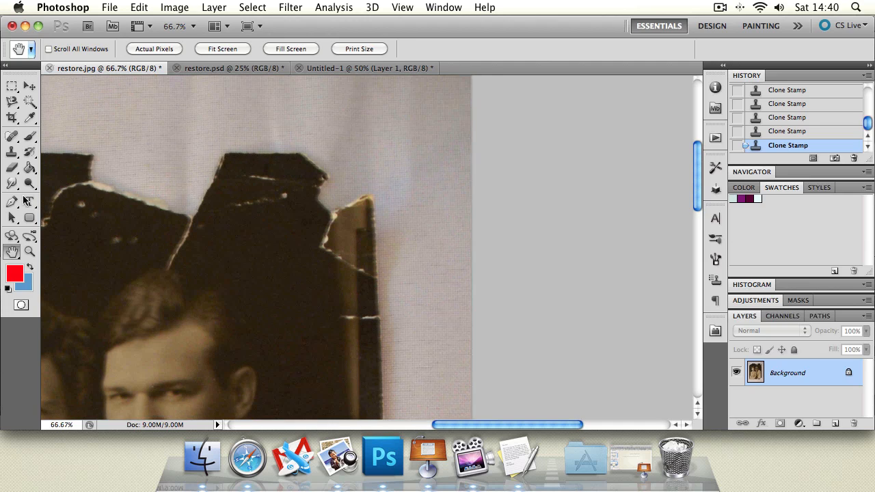
pyautogui.click(12, 151)
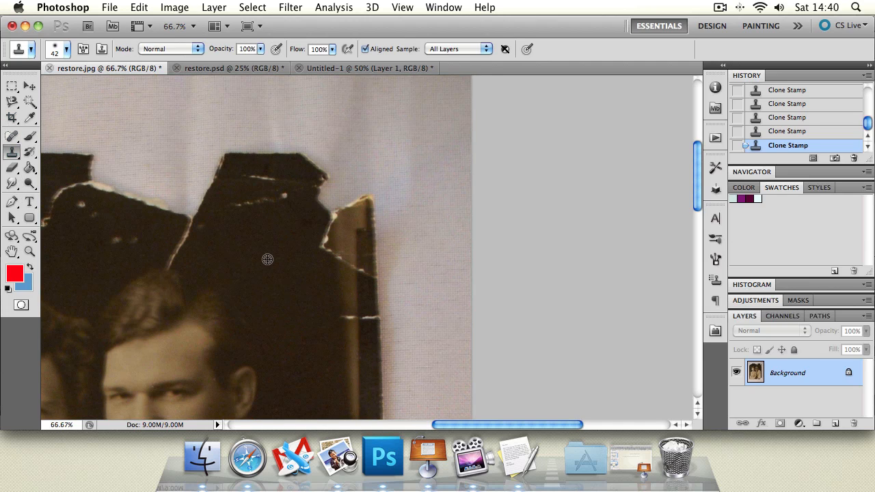
pyautogui.moveTo(238, 204); pyautogui.dragTo(280, 200)
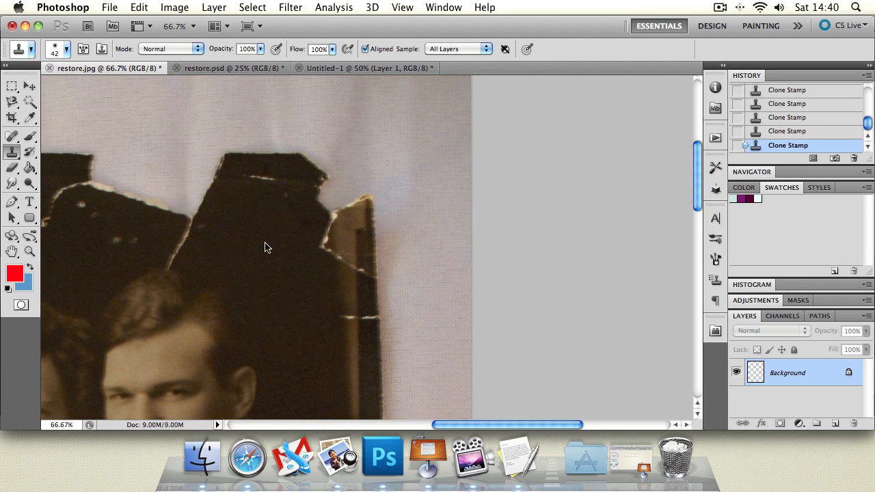
pyautogui.keyDown('alt'); pyautogui.click(262, 217); pyautogui.keyUp('alt')
pyautogui.moveTo(243, 177); pyautogui.dragTo(280, 179)
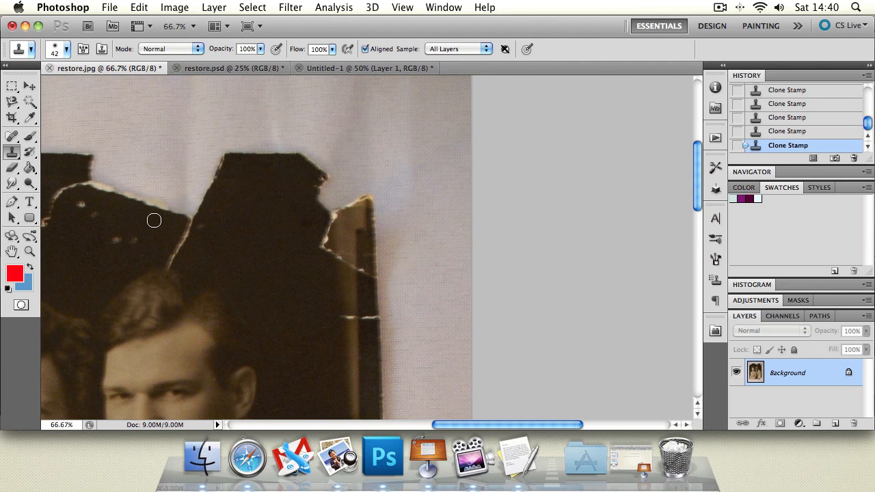
# Rebuild the photo's missing top-right corner outline by cloning the existing top edge rightward and the right edge upward
pyautogui.click(12, 252)
pyautogui.moveTo(225, 235); pyautogui.dragTo(195, 253)
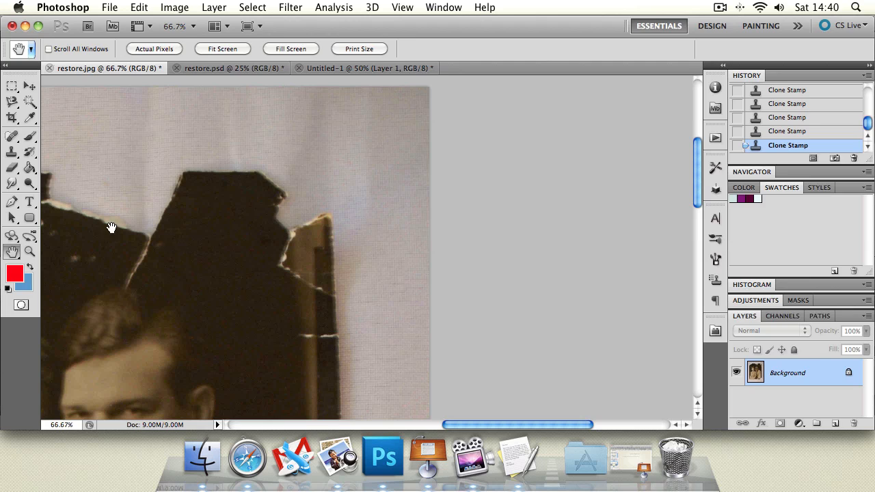
pyautogui.click(12, 152)
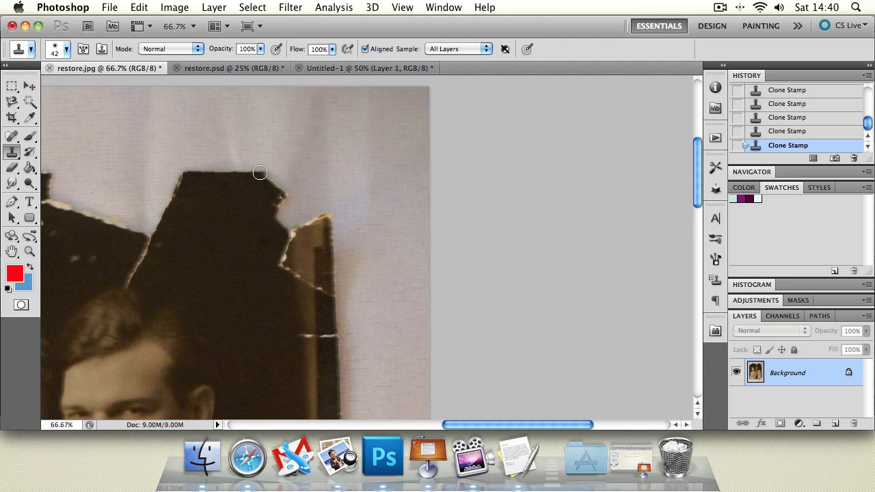
pyautogui.moveTo(270, 173); pyautogui.dragTo(299, 173)
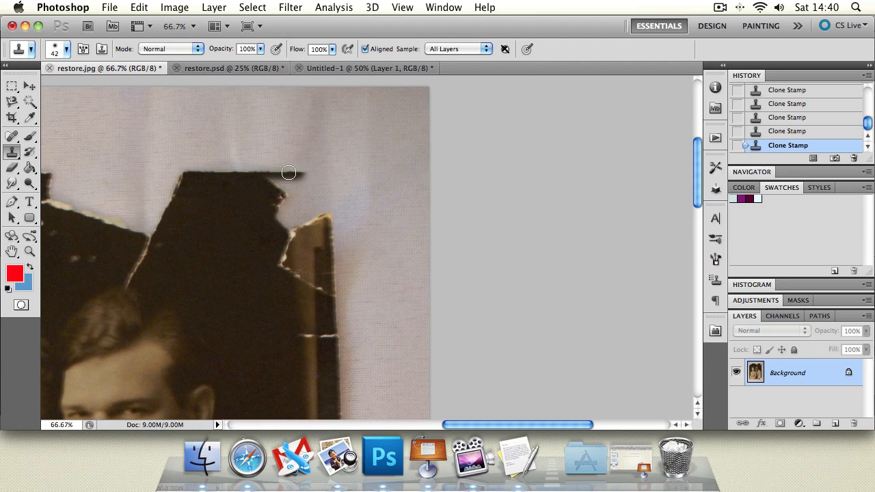
pyautogui.keyDown('alt'); pyautogui.click(209, 173); pyautogui.keyUp('alt')
pyautogui.moveTo(308, 173)
pyautogui.mouseDown()
pyautogui.moveTo(324, 172)
pyautogui.moveTo(303, 175)
pyautogui.mouseUp()
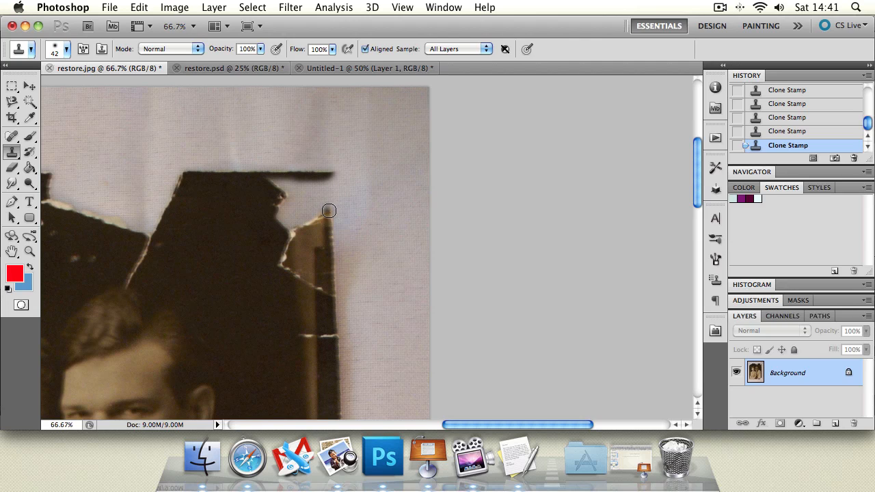
pyautogui.moveTo(331, 209); pyautogui.dragTo(333, 180)
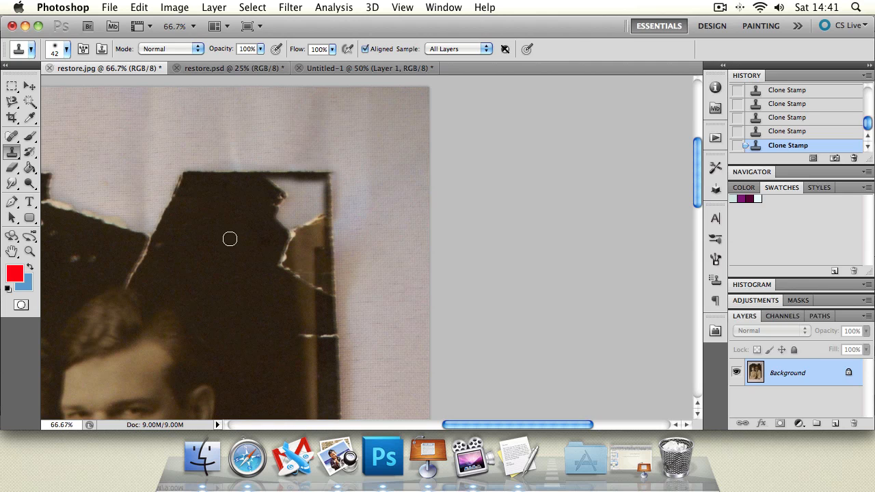
# Fill most of the gap inside the rebuilt top-right corner with dark background cloned at 200% zoom
pyautogui.click(12, 252)
pyautogui.moveTo(223, 222); pyautogui.dragTo(204, 224)
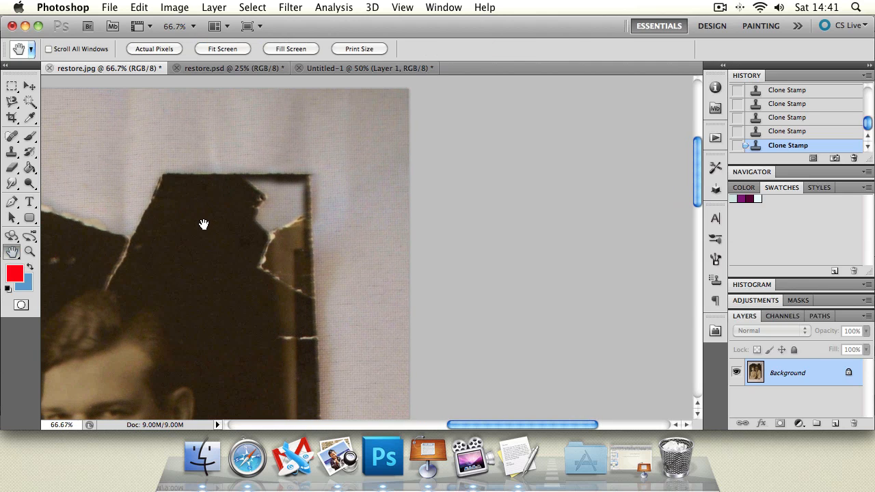
pyautogui.click(29, 252)
pyautogui.click(278, 211)
pyautogui.click(283, 215)
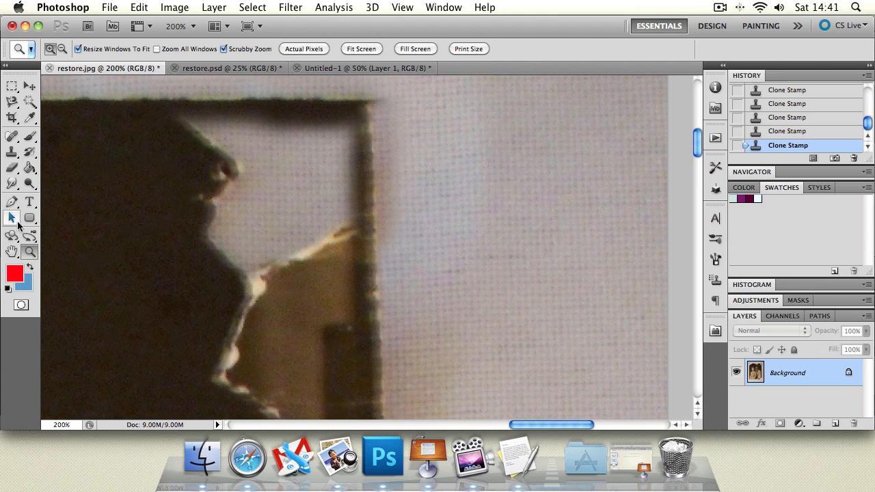
pyautogui.click(12, 152)
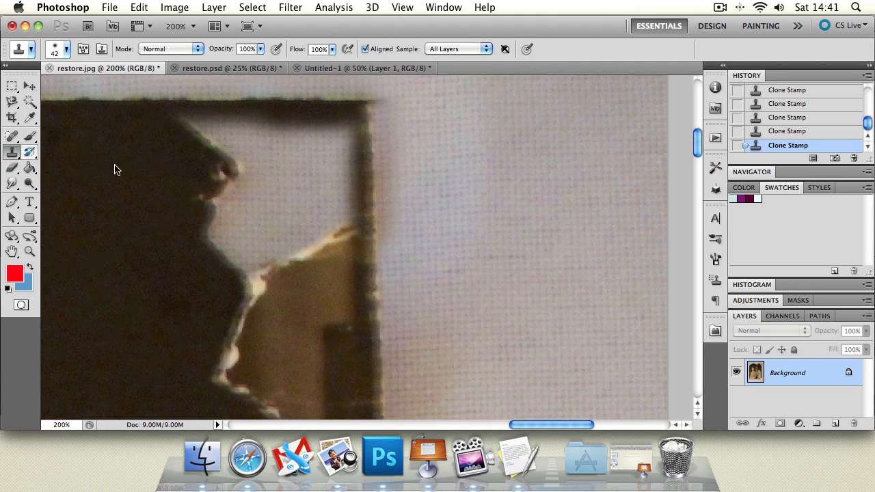
pyautogui.keyDown('alt'); pyautogui.click(104, 303); pyautogui.keyUp('alt')
pyautogui.moveTo(192, 256)
pyautogui.mouseDown()
pyautogui.moveTo(217, 184)
pyautogui.moveTo(221, 129)
pyautogui.moveTo(162, 131)
pyautogui.moveTo(297, 139)
pyautogui.moveTo(301, 157)
pyautogui.moveTo(319, 134)
pyautogui.moveTo(339, 157)
pyautogui.moveTo(274, 163)
pyautogui.moveTo(317, 195)
pyautogui.moveTo(242, 230)
pyautogui.moveTo(231, 258)
pyautogui.mouseUp()
# Clone out the white torn edge along the left side of the light brown strip, sampling the strip and the dark background
pyautogui.press('h')
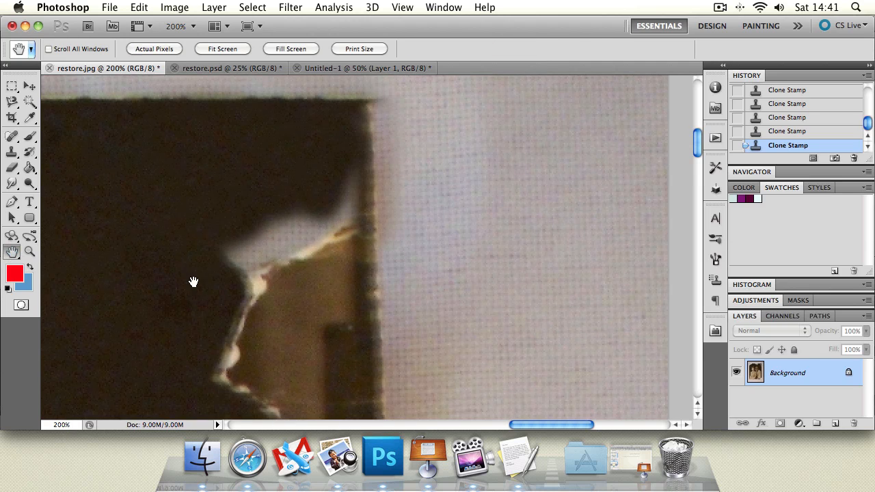
pyautogui.moveTo(193, 282); pyautogui.dragTo(128, 221)
pyautogui.click(12, 152)
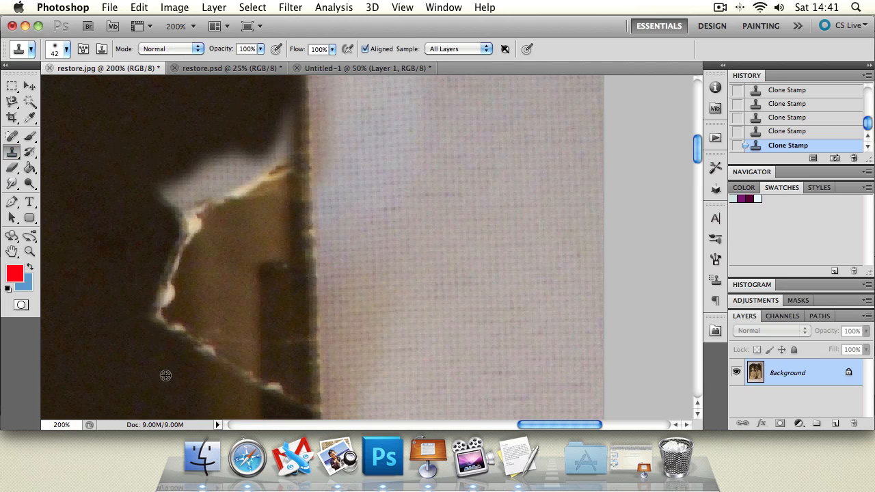
pyautogui.keyDown('alt'); pyautogui.click(199, 299); pyautogui.keyUp('alt')
pyautogui.moveTo(191, 332)
pyautogui.mouseDown()
pyautogui.moveTo(198, 311)
pyautogui.moveTo(208, 335)
pyautogui.moveTo(209, 324)
pyautogui.moveTo(197, 285)
pyautogui.mouseUp()
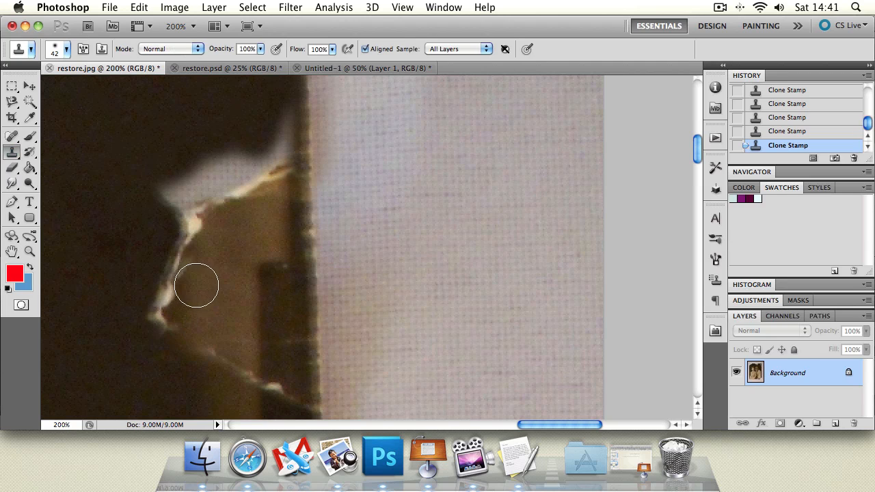
pyautogui.keyDown('alt'); pyautogui.click(123, 253); pyautogui.keyUp('alt')
pyautogui.moveTo(145, 241)
pyautogui.mouseDown()
pyautogui.moveTo(154, 324)
pyautogui.moveTo(150, 299)
pyautogui.mouseUp()
pyautogui.keyDown('alt'); pyautogui.click(94, 251); pyautogui.keyUp('alt')
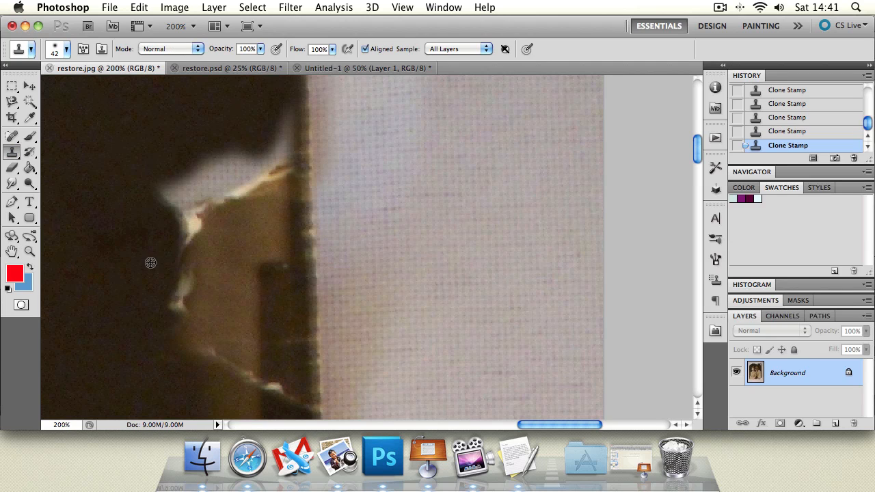
pyautogui.press('super+z')
pyautogui.moveTo(158, 279)
pyautogui.mouseDown()
pyautogui.moveTo(157, 377)
pyautogui.moveTo(155, 230)
pyautogui.moveTo(161, 329)
pyautogui.mouseUp()
pyautogui.moveTo(213, 240); pyautogui.dragTo(213, 176)
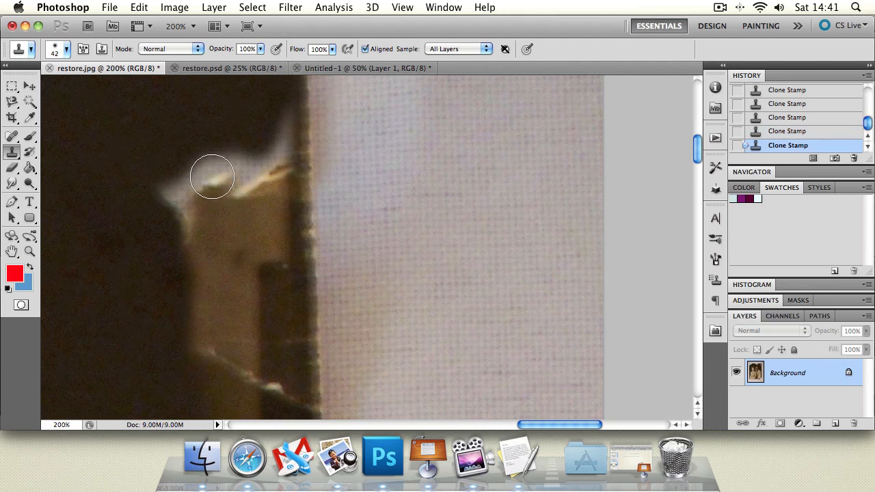
# Extend the light brown strip upward over the remaining torn gap, and cover the white beside it with dark background
pyautogui.keyDown('alt'); pyautogui.click(230, 256); pyautogui.keyUp('alt')
pyautogui.moveTo(224, 205); pyautogui.dragTo(209, 166)
pyautogui.keyDown('alt'); pyautogui.click(220, 248); pyautogui.keyUp('alt')
pyautogui.moveTo(248, 185)
pyautogui.mouseDown()
pyautogui.moveTo(240, 130)
pyautogui.moveTo(212, 143)
pyautogui.moveTo(202, 180)
pyautogui.mouseUp()
pyautogui.keyDown('alt'); pyautogui.click(227, 221); pyautogui.keyUp('alt')
pyautogui.moveTo(142, 153)
pyautogui.mouseDown()
pyautogui.moveTo(160, 170)
pyautogui.moveTo(171, 245)
pyautogui.mouseUp()
# Clone out the diagonal crack crossing the light brown strip and the dark band beside it
pyautogui.press('h')
pyautogui.moveTo(200, 313); pyautogui.dragTo(137, 179)
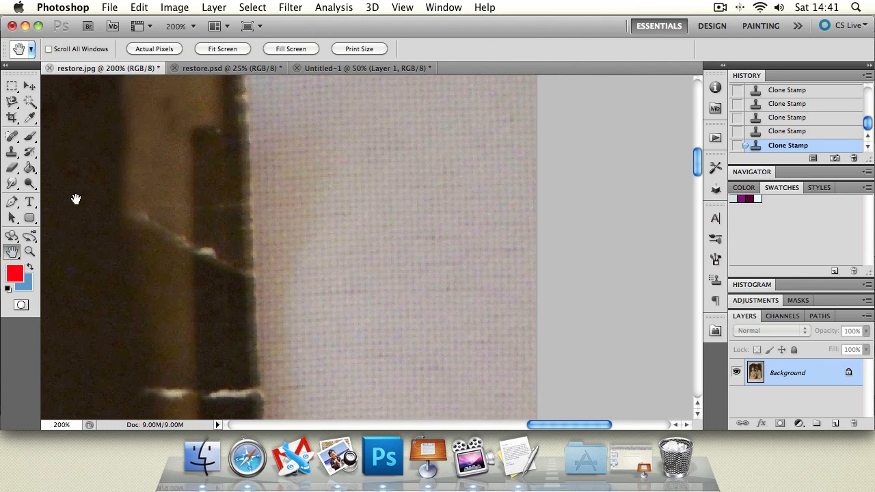
pyautogui.click(12, 156)
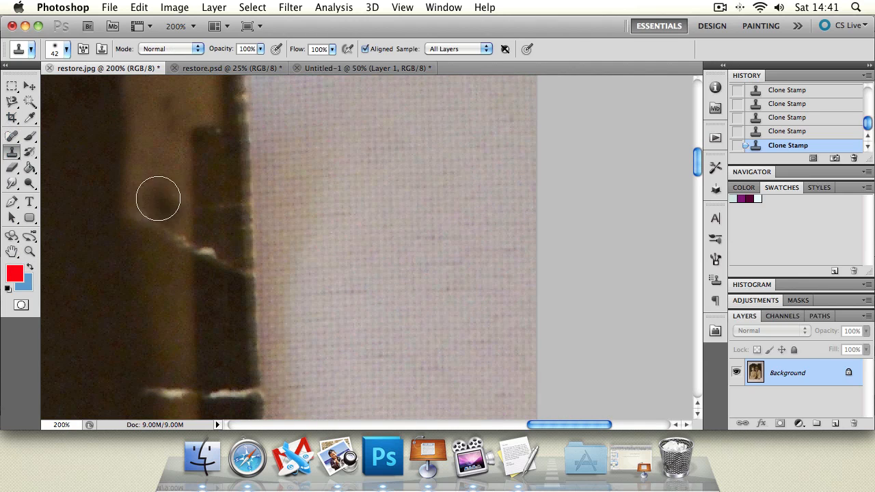
pyautogui.keyDown('alt'); pyautogui.click(155, 185); pyautogui.keyUp('alt')
pyautogui.moveTo(151, 213)
pyautogui.mouseDown()
pyautogui.moveTo(160, 266)
pyautogui.moveTo(164, 205)
pyautogui.moveTo(161, 303)
pyautogui.mouseUp()
pyautogui.moveTo(212, 185); pyautogui.dragTo(211, 254)
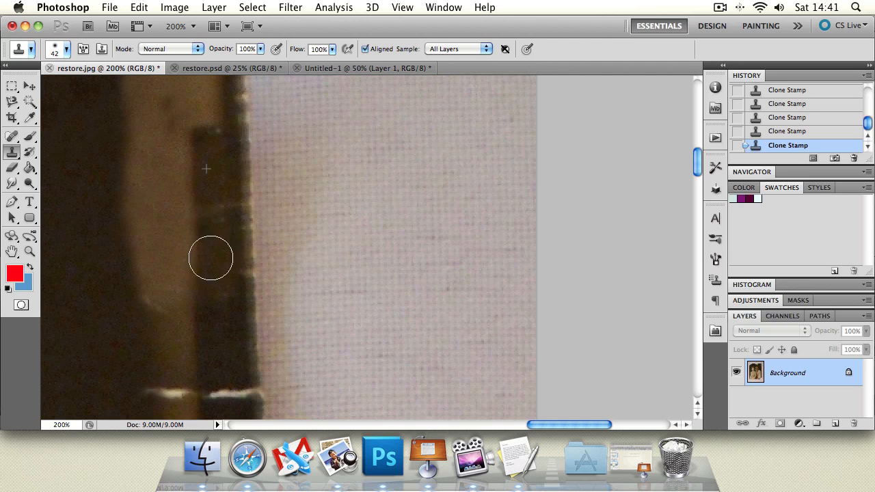
# Clone over the horizontal crack that crosses the lower part of the strip and the dark band at the photo's edge
pyautogui.click(30, 251)
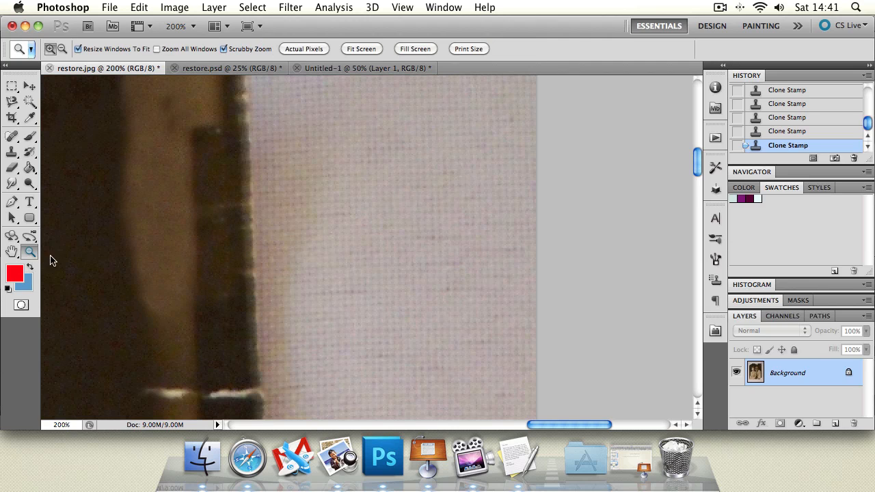
pyautogui.keyDown('alt'); pyautogui.click(166, 258); pyautogui.keyUp('alt')
pyautogui.click(170, 278)
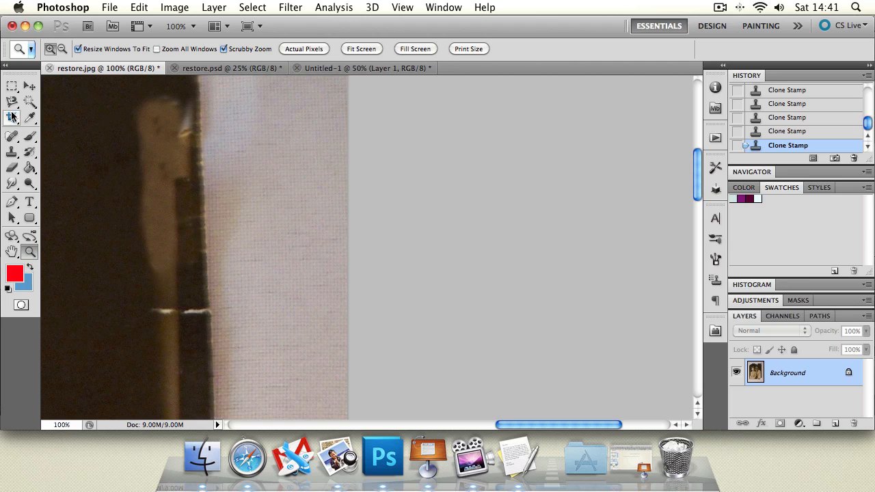
pyautogui.click(12, 152)
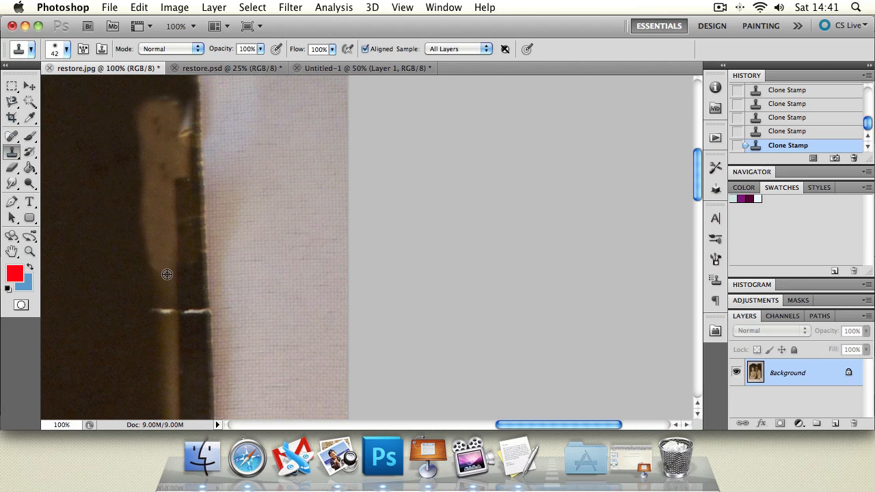
pyautogui.moveTo(168, 287); pyautogui.dragTo(166, 308)
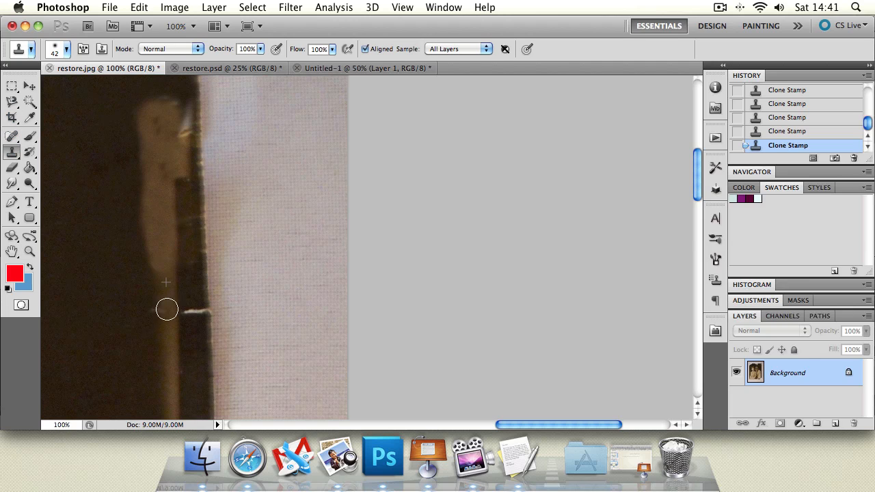
pyautogui.press('super+z')
pyautogui.moveTo(190, 267); pyautogui.dragTo(190, 309)
# Cover the white and yellow remnant of the tear near the top-right corner with brown sampled from the strip
pyautogui.click(28, 252)
pyautogui.keyDown('alt'); pyautogui.click(144, 213); pyautogui.keyUp('alt')
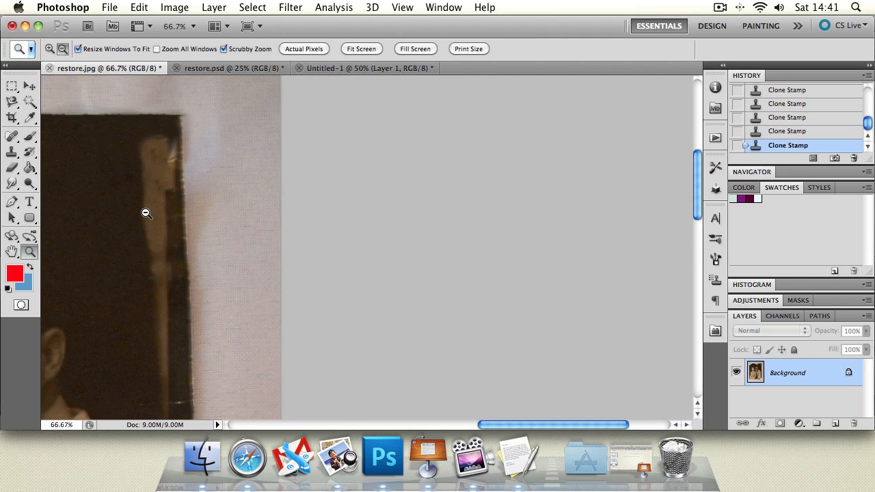
pyautogui.keyDown('alt'); pyautogui.click(145, 212); pyautogui.keyUp('alt')
pyautogui.keyDown('alt'); pyautogui.click(145, 212); pyautogui.keyUp('alt')
pyautogui.click(155, 203)
pyautogui.click(155, 195)
pyautogui.click(153, 179)
pyautogui.click(149, 175)
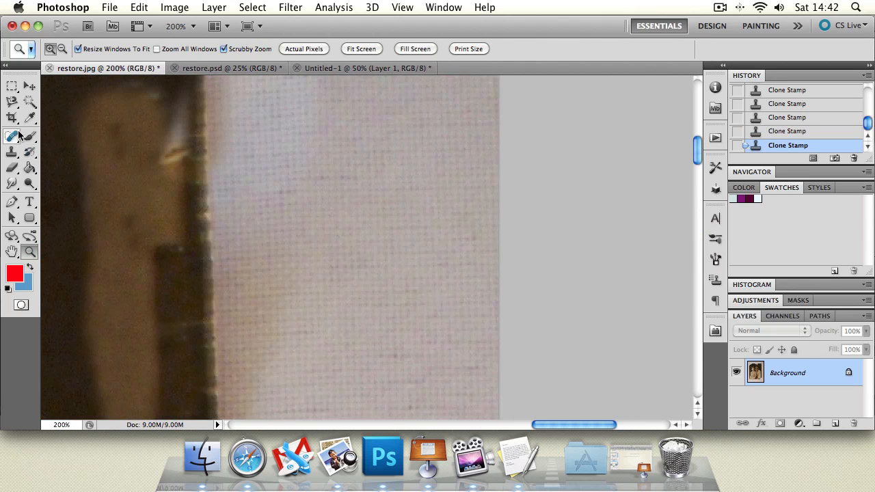
pyautogui.click(12, 253)
pyautogui.moveTo(117, 168); pyautogui.dragTo(127, 279)
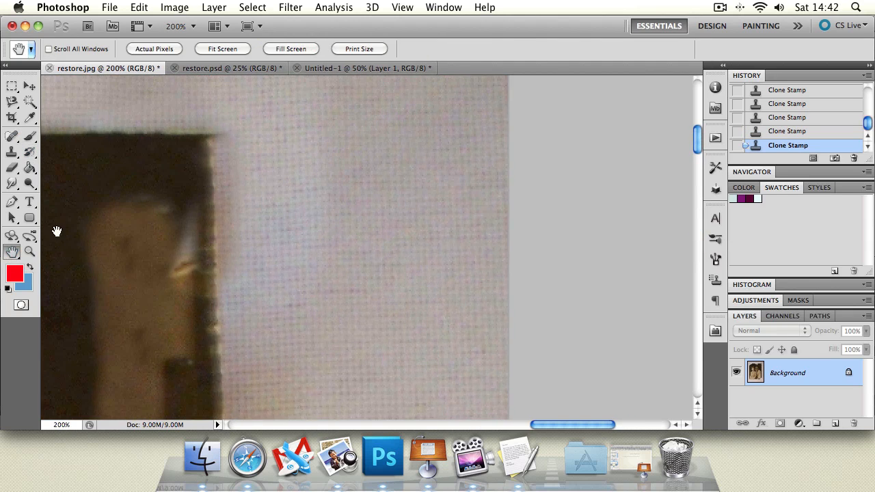
pyautogui.click(11, 152)
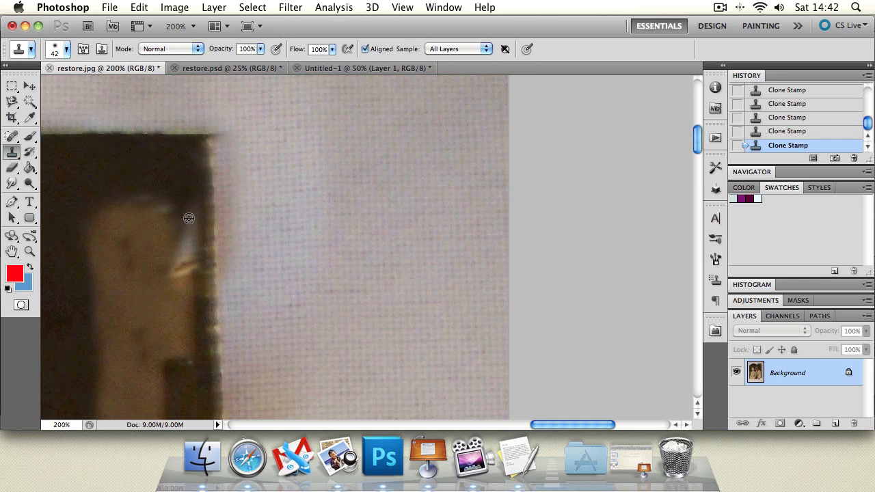
pyautogui.keyDown('alt'); pyautogui.click(155, 240); pyautogui.keyUp('alt')
pyautogui.moveTo(196, 251)
pyautogui.mouseDown()
pyautogui.moveTo(186, 266)
pyautogui.moveTo(188, 244)
pyautogui.mouseUp()
pyautogui.press('super+z')
pyautogui.keyDown('alt'); pyautogui.click(157, 234); pyautogui.keyUp('alt')
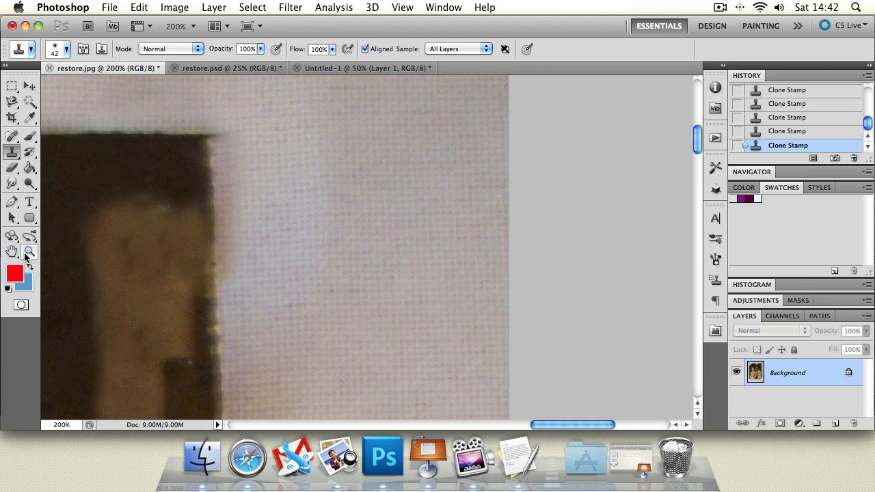
# Examine the whole photo to judge the rebuilt top-right corner and the tears still left in the background
pyautogui.click(29, 252)
pyautogui.keyDown('alt'); pyautogui.click(138, 250); pyautogui.keyUp('alt')
pyautogui.keyDown('alt'); pyautogui.click(138, 251); pyautogui.keyUp('alt')
pyautogui.keyDown('alt'); pyautogui.click(138, 251); pyautogui.keyUp('alt')
pyautogui.keyDown('alt'); pyautogui.click(139, 251); pyautogui.keyUp('alt')
pyautogui.keyDown('alt'); pyautogui.click(149, 287); pyautogui.keyUp('alt')
pyautogui.keyDown('alt'); pyautogui.click(149, 287); pyautogui.keyUp('alt')
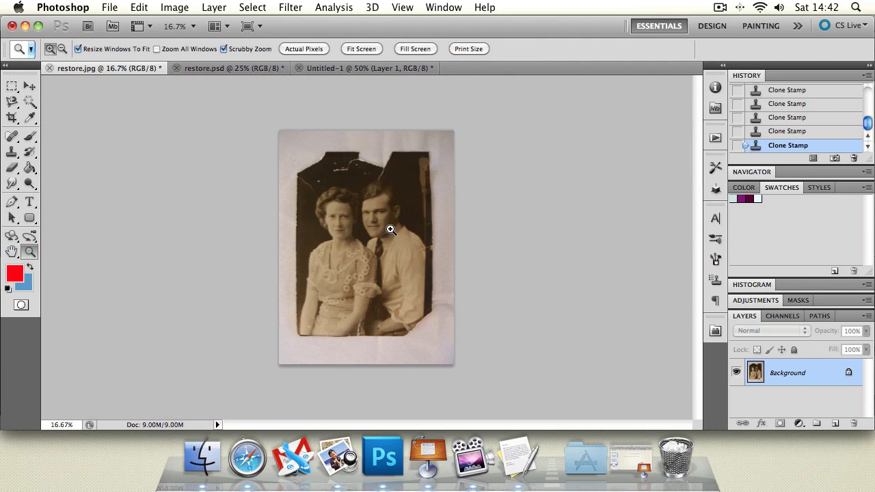
pyautogui.click(420, 197)
pyautogui.click(12, 252)
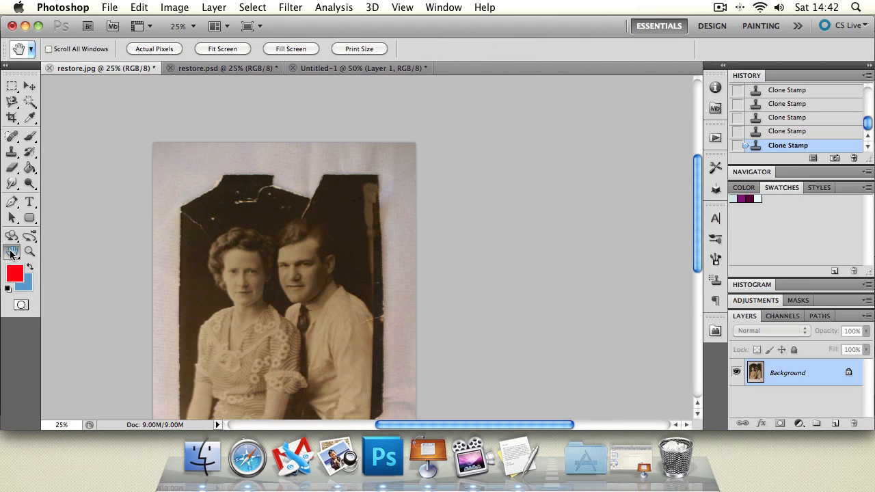
pyautogui.moveTo(327, 291); pyautogui.dragTo(219, 213)
pyautogui.click(30, 252)
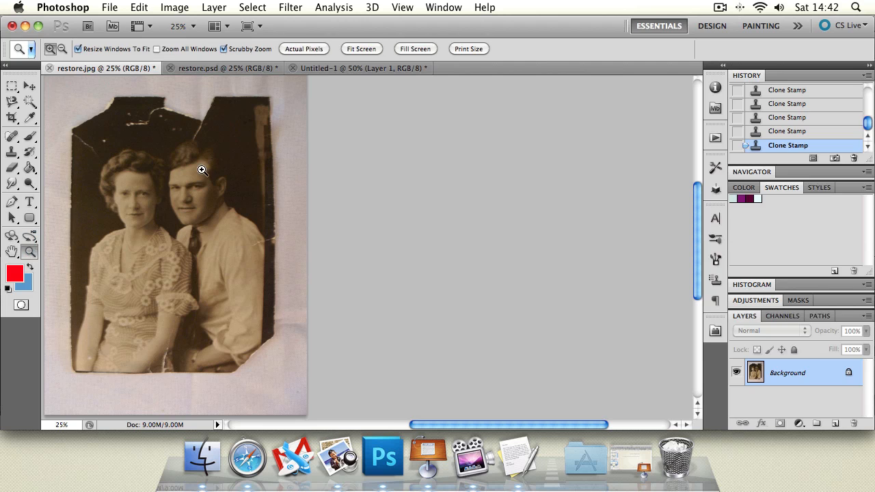
# Examine the rebuilt top-right corner and edge up close, and judge the repair against the whole photo
pyautogui.click(249, 153)
pyautogui.click(290, 93)
pyautogui.click(289, 94)
pyautogui.click(12, 238)
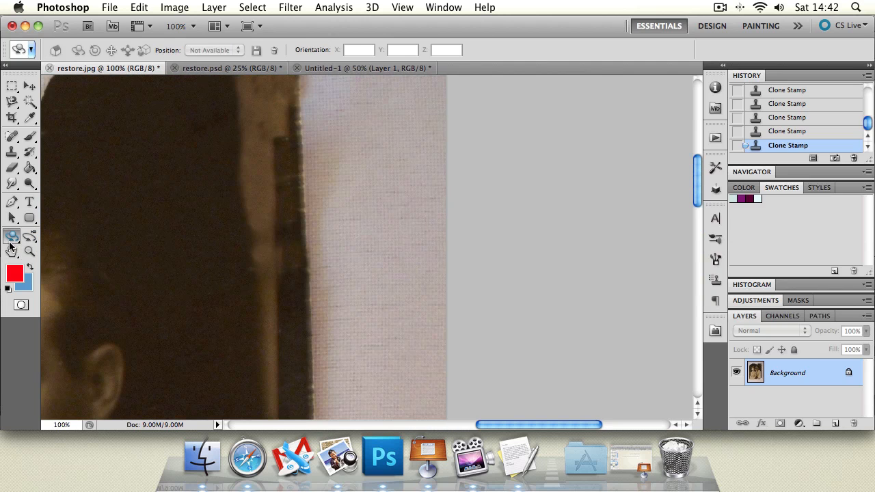
pyautogui.click(12, 252)
pyautogui.moveTo(175, 153); pyautogui.dragTo(109, 270)
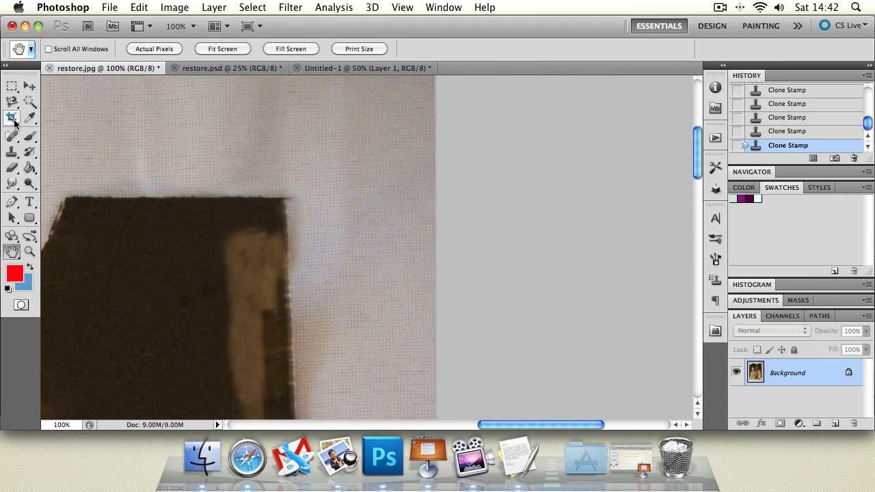
pyautogui.click(12, 152)
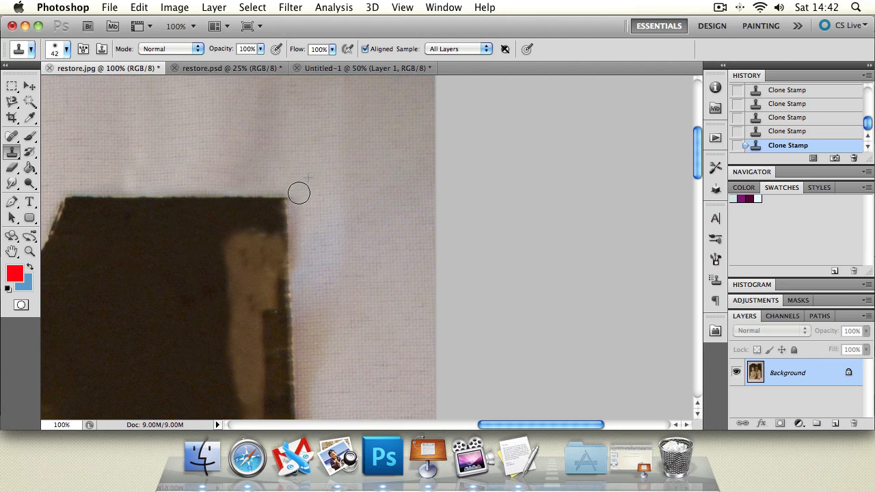
pyautogui.click(30, 253)
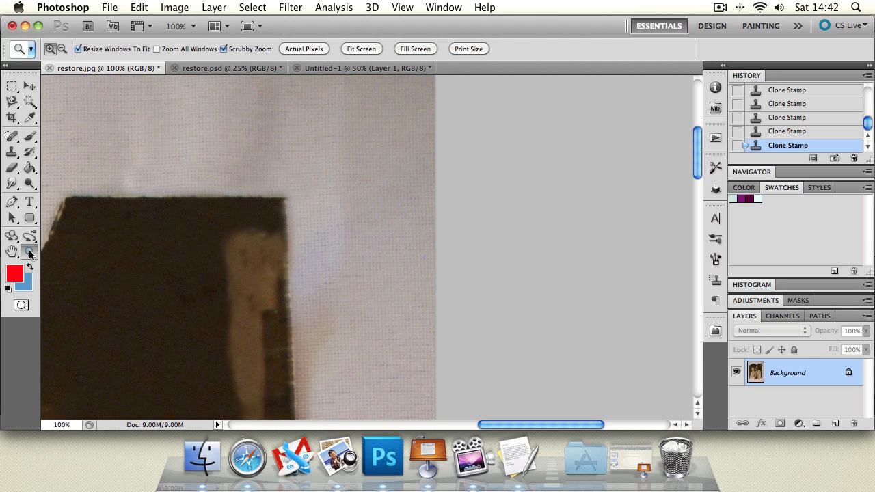
pyautogui.press('super+minus')
pyautogui.press('super+minus')
pyautogui.press('super+minus')
pyautogui.press('super+minus')
pyautogui.press('super+minus')
pyautogui.click(395, 242)
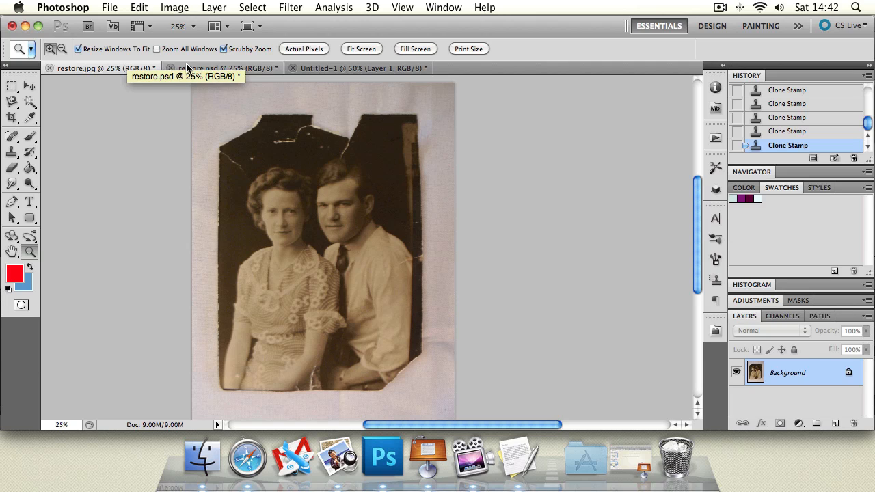
pyautogui.click(11, 151)
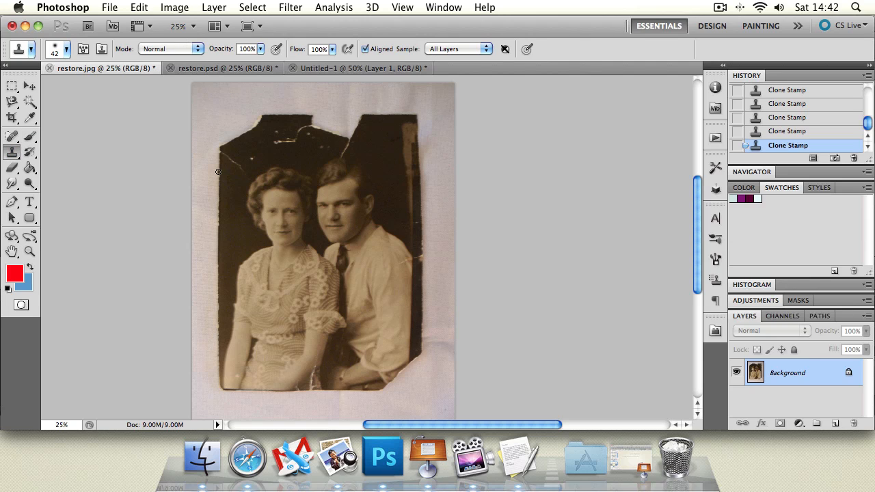
pyautogui.click(65, 50)
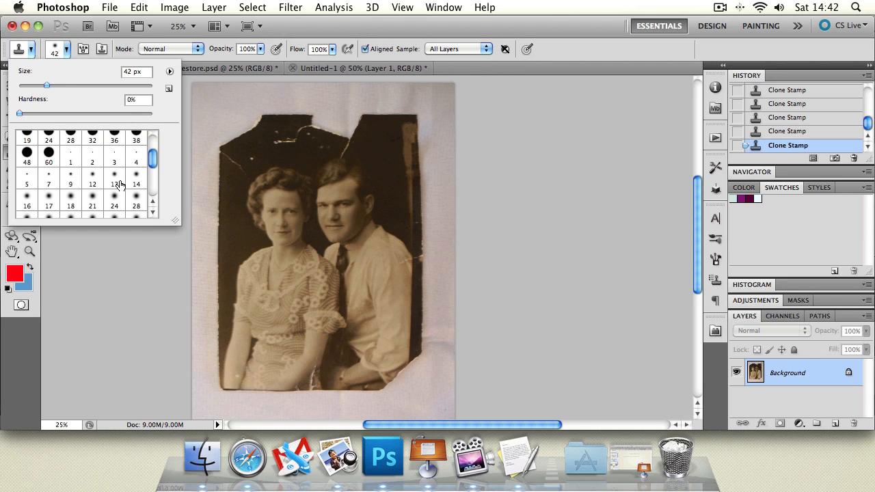
pyautogui.click(132, 271)
pyautogui.click(30, 252)
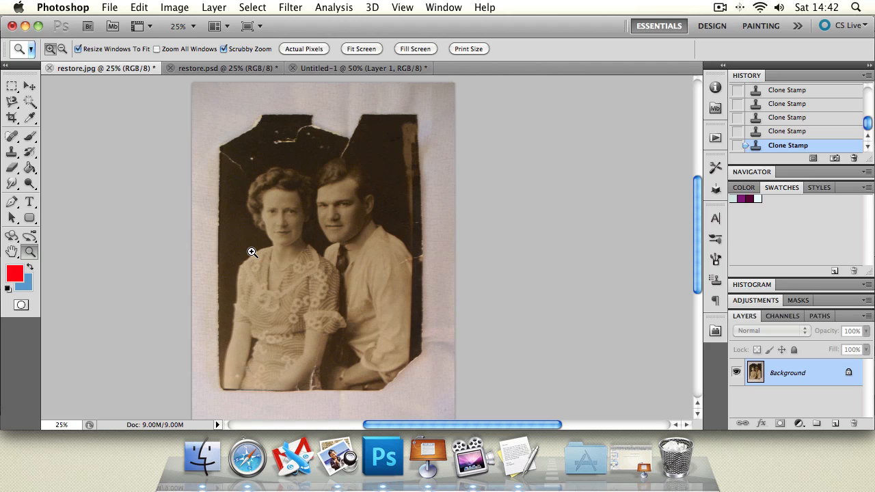
# Switch from the Clone Stamp to the Pattern Stamp tool
pyautogui.click(12, 153)
pyautogui.click(68, 163)
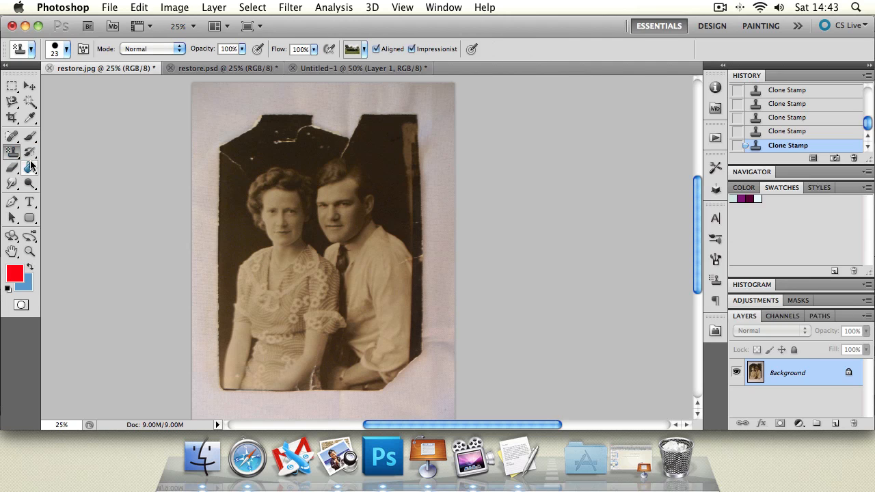
pyautogui.hotkey('shift', 's')
pyautogui.hotkey('shift', 's')
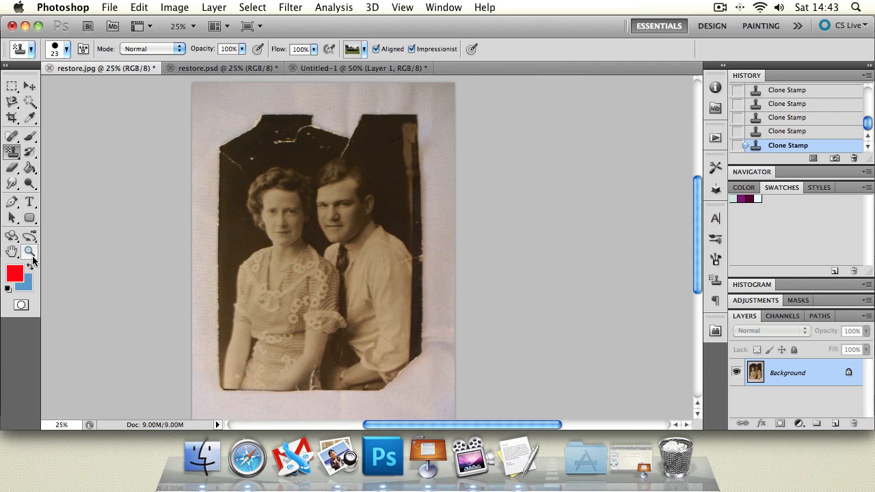
pyautogui.click(30, 253)
pyautogui.click(454, 182)
pyautogui.click(411, 192)
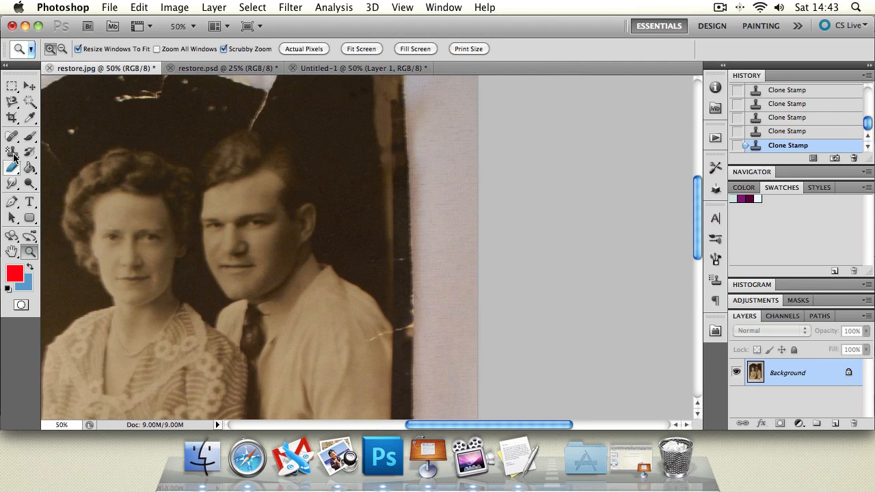
pyautogui.click(11, 152)
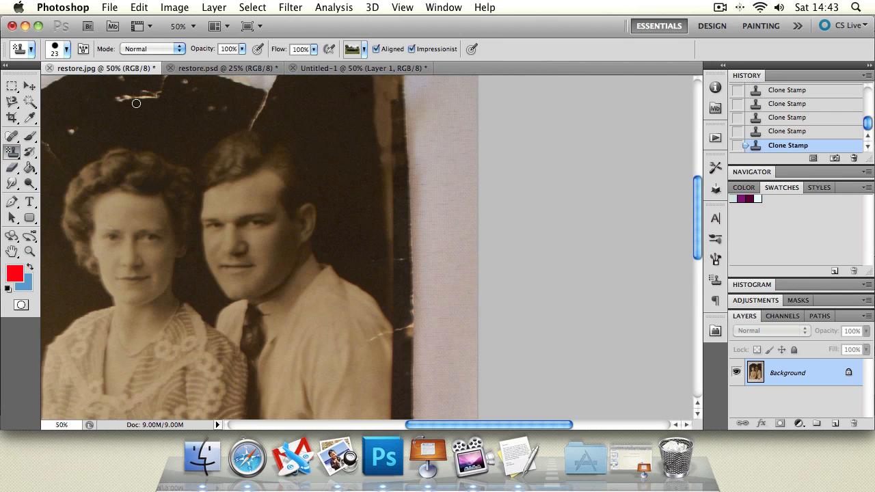
pyautogui.click(67, 49)
pyautogui.click(504, 120)
# Select the entire canvas of restore.jpg and define it as a new pattern
pyautogui.press('super+a')
pyautogui.click(30, 252)
pyautogui.keyDown('alt'); pyautogui.click(202, 233); pyautogui.keyUp('alt')
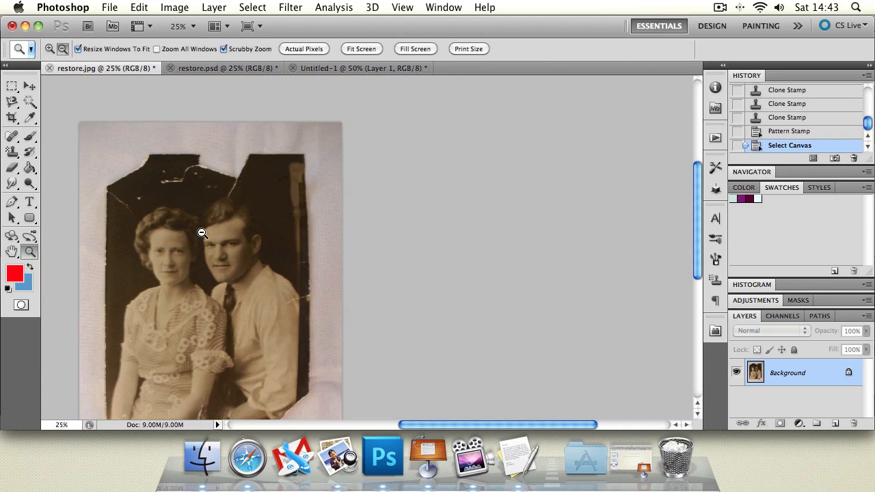
pyautogui.keyDown('alt'); pyautogui.click(201, 233); pyautogui.keyUp('alt')
pyautogui.click(417, 265)
pyautogui.click(139, 6)
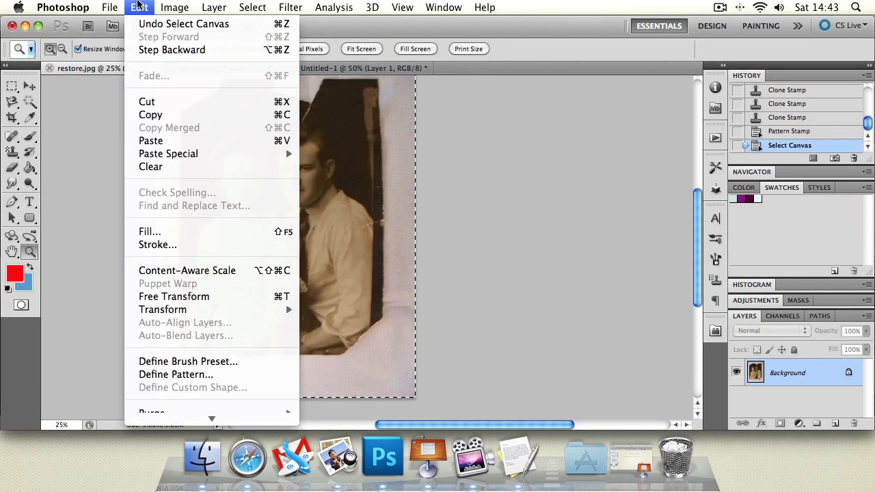
pyautogui.click(218, 376)
pyautogui.press('Return')
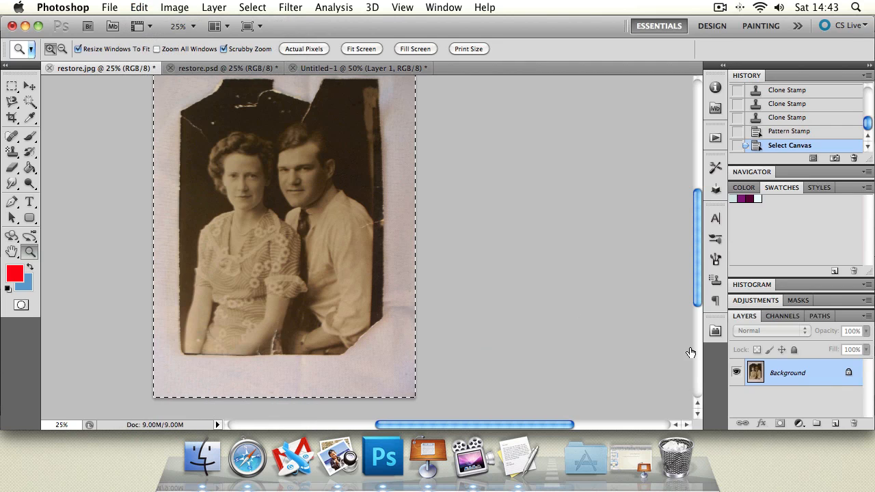
# Choose the newly defined photo of the couple as the Pattern Stamp's pattern
pyautogui.click(12, 151)
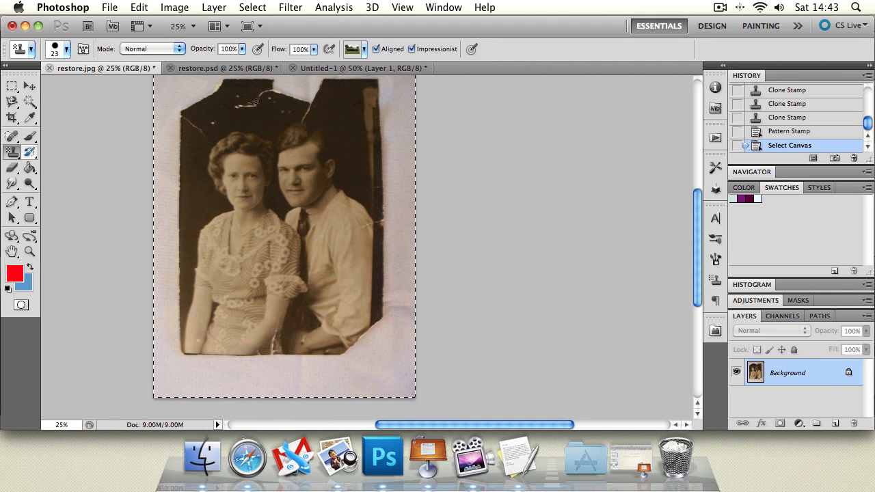
pyautogui.click(363, 48)
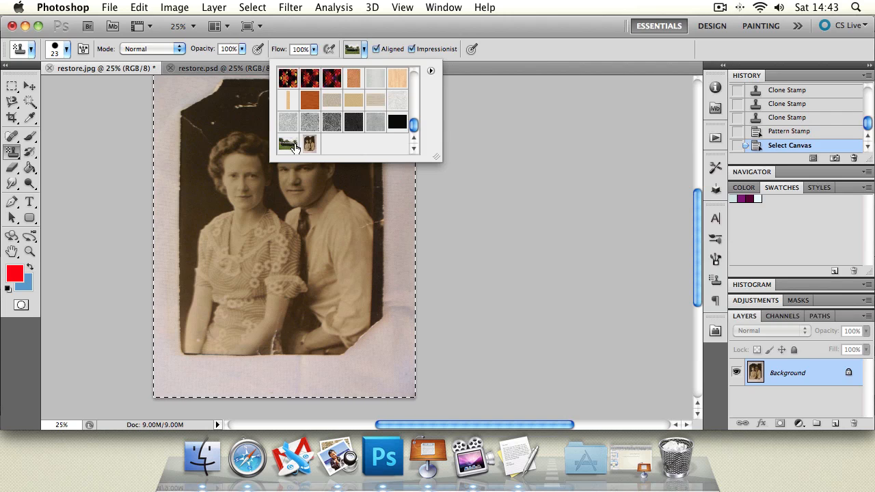
pyautogui.click(310, 144)
pyautogui.click(339, 36)
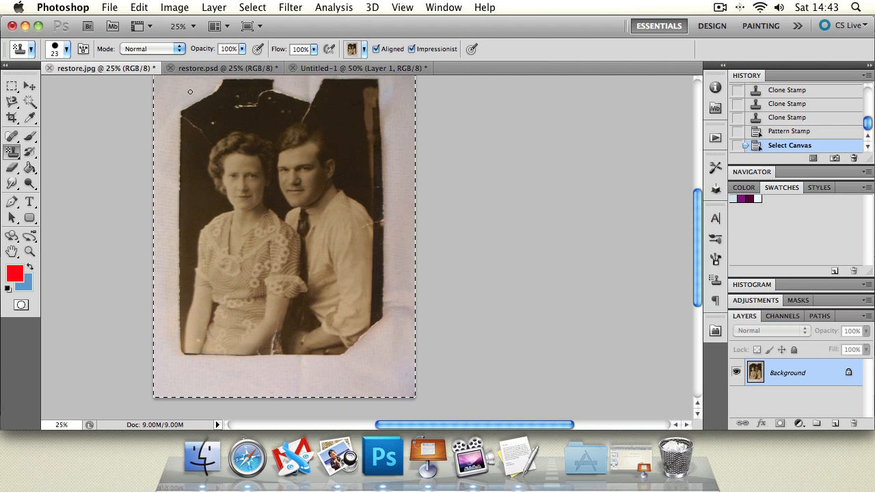
# Paint the blue bubble pattern across the top of the photo with a 176 px Impressionist Pattern Stamp brush
pyautogui.click(12, 252)
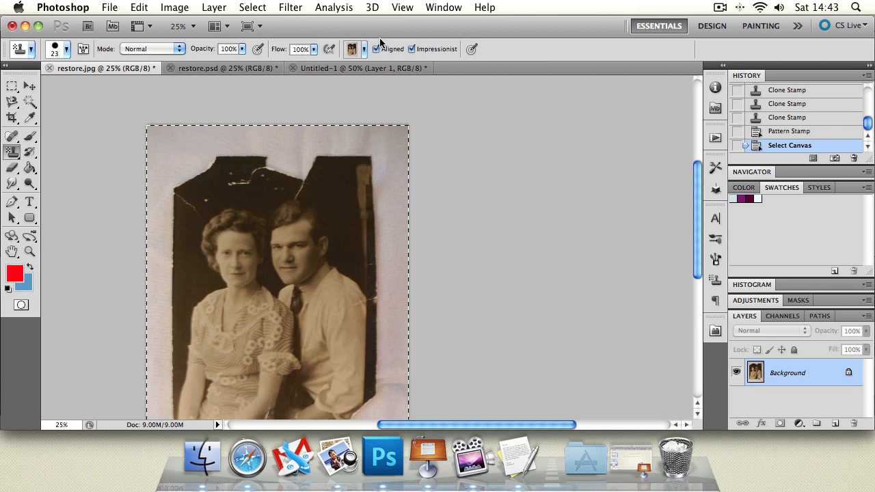
pyautogui.click(364, 49)
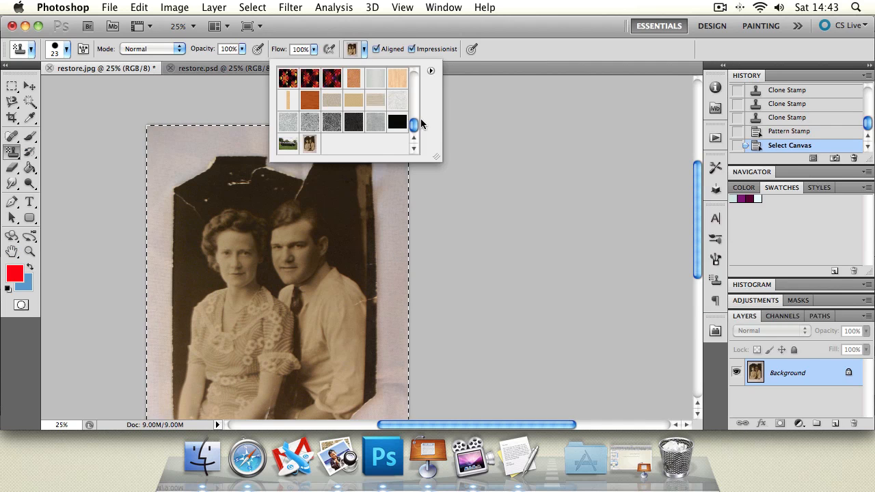
pyautogui.moveTo(413, 124); pyautogui.dragTo(413, 80)
pyautogui.click(287, 78)
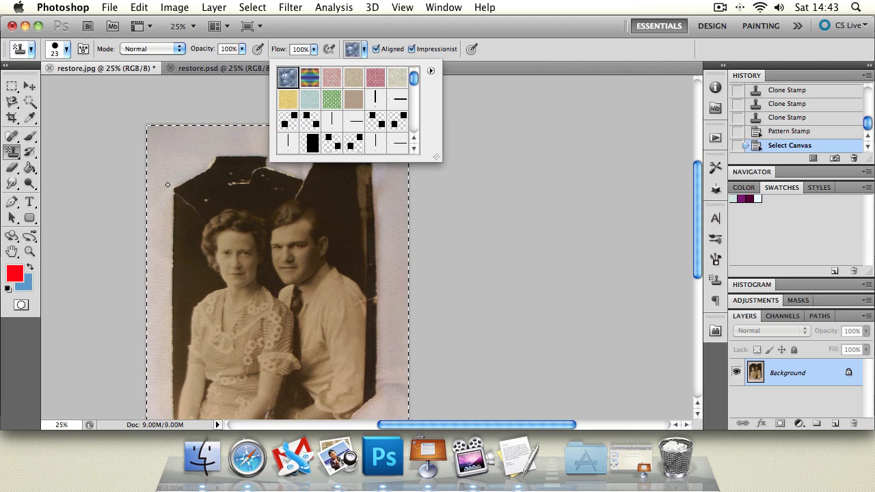
pyautogui.click(66, 50)
pyautogui.click(66, 50)
pyautogui.moveTo(36, 87); pyautogui.dragTo(127, 101)
pyautogui.moveTo(233, 169)
pyautogui.mouseDown()
pyautogui.moveTo(324, 180)
pyautogui.moveTo(387, 147)
pyautogui.moveTo(273, 165)
pyautogui.mouseUp()
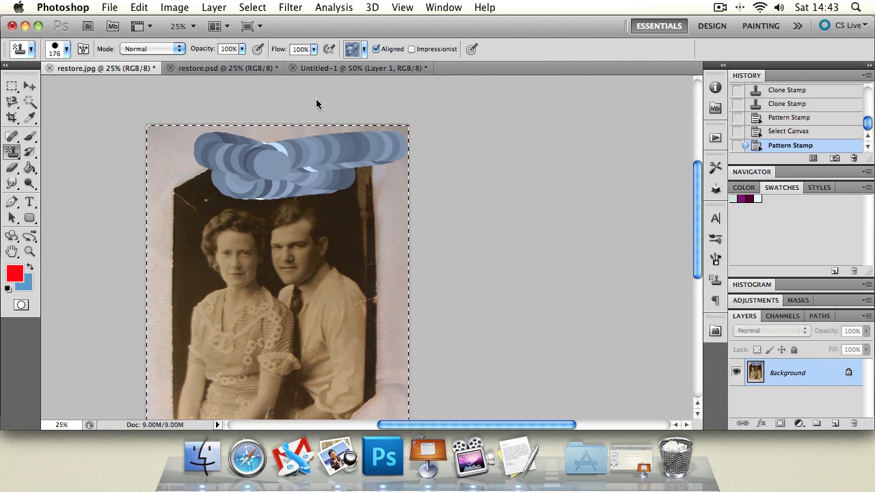
# Undo the blue strokes, try the same pattern on the background with Impressionist off, then undo that and re-enable Impressionist
pyautogui.press('super+z')
pyautogui.moveTo(198, 169)
pyautogui.mouseDown()
pyautogui.moveTo(233, 172)
pyautogui.moveTo(223, 182)
pyautogui.moveTo(356, 227)
pyautogui.mouseUp()
pyautogui.press('super+z')
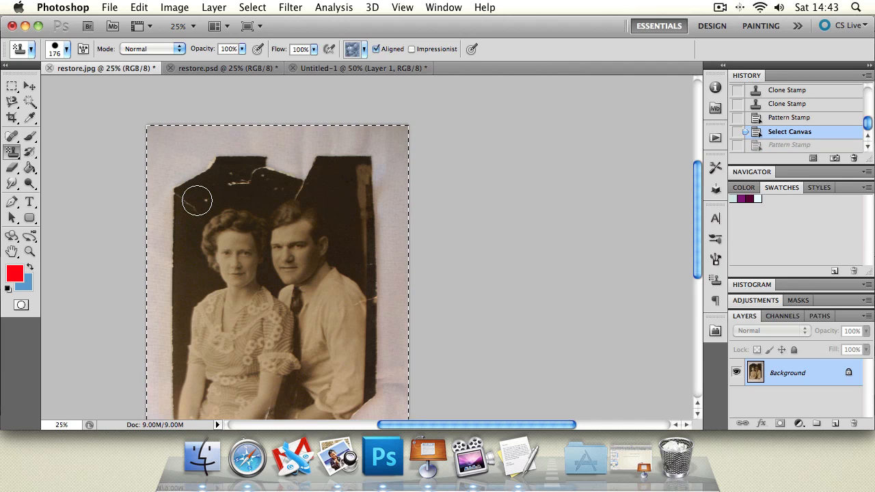
pyautogui.click(411, 49)
# Set the Pattern Stamp brush size to 19 px for work on the man's face
pyautogui.click(66, 48)
pyautogui.moveTo(60, 87); pyautogui.dragTo(21, 86)
pyautogui.click(30, 252)
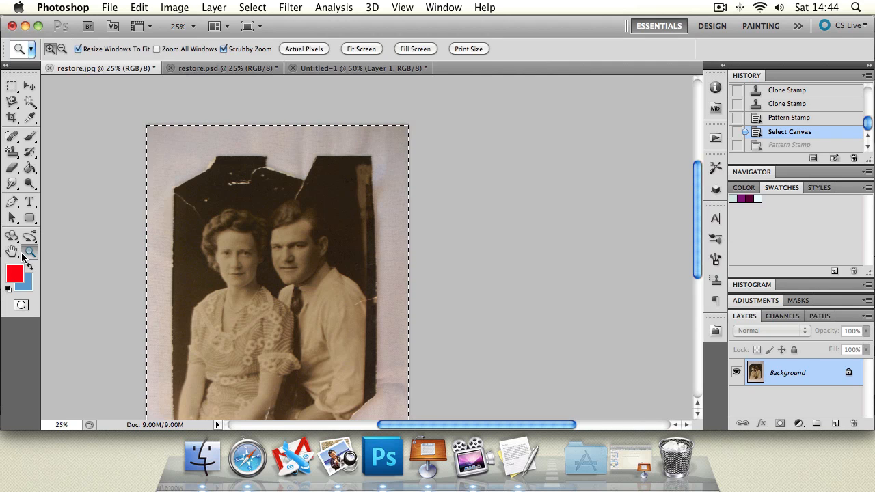
pyautogui.click(348, 291)
pyautogui.press('h')
pyautogui.moveTo(246, 303); pyautogui.dragTo(312, 254)
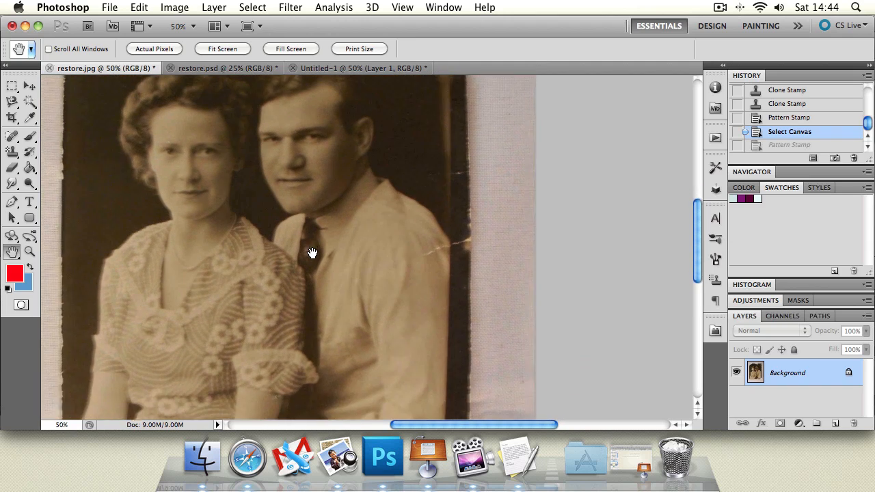
pyautogui.click(12, 152)
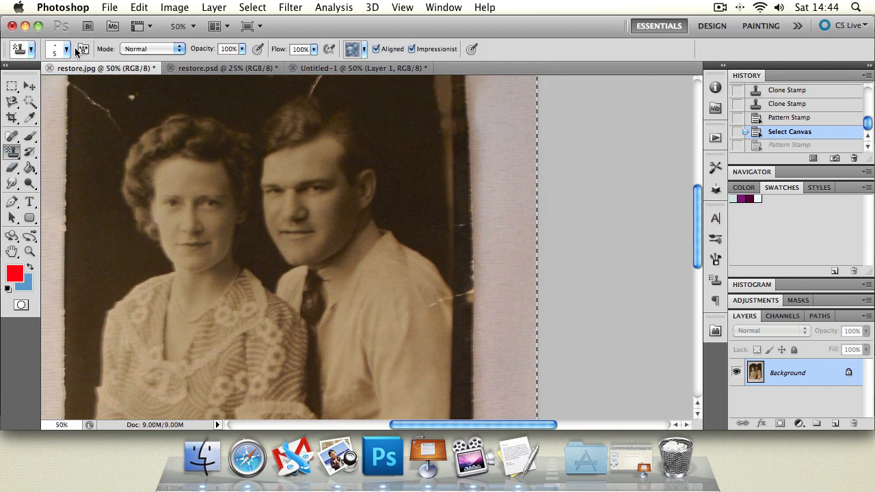
pyautogui.click(65, 50)
pyautogui.moveTo(24, 82); pyautogui.dragTo(26, 85)
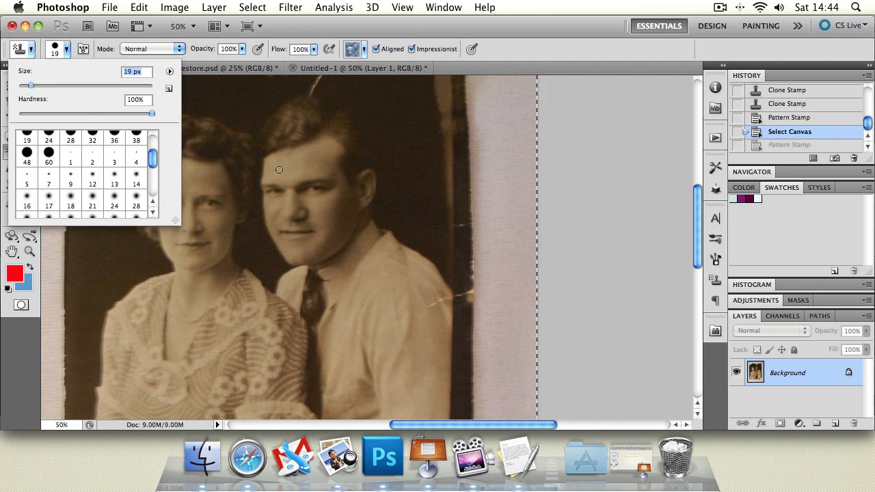
# Try dabbing the blue pattern over one of the man's eyes and undo it
pyautogui.click(313, 188)
pyautogui.moveTo(317, 189); pyautogui.dragTo(313, 189)
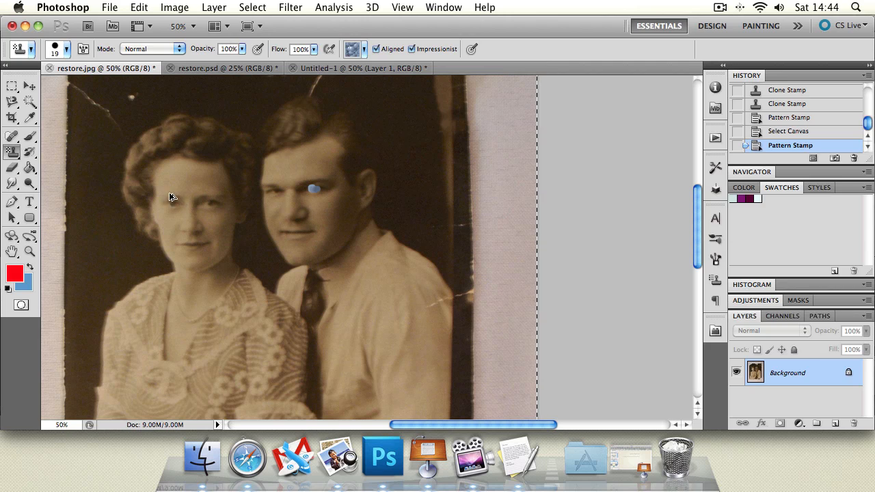
pyautogui.hotkey('ctrl', 'z')
# Set the Pattern Stamp's pattern to the defined photo of the couple, the last swatch in the set
pyautogui.click(364, 49)
pyautogui.scroll(-3, 408, 137)
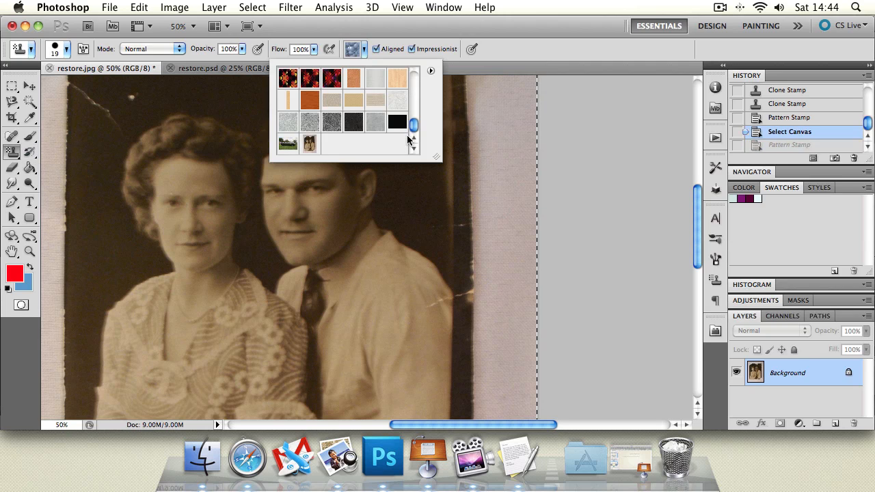
pyautogui.click(310, 144)
pyautogui.doubleClick(308, 145)
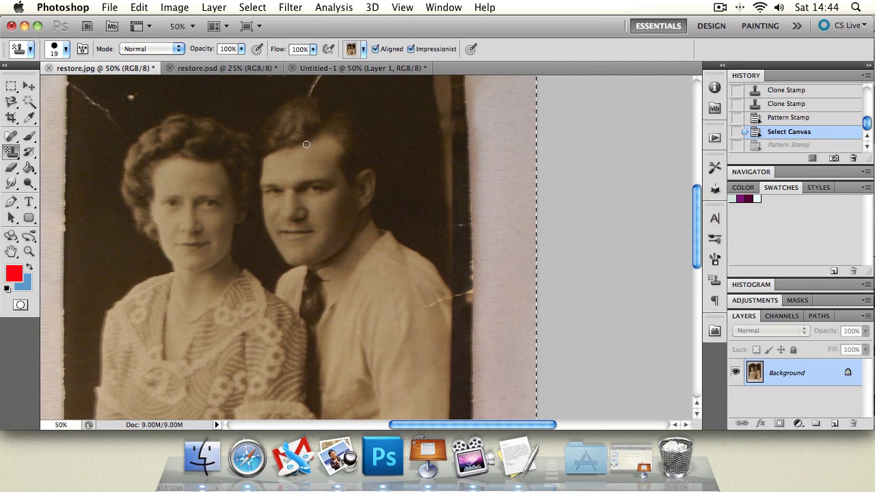
# Paint over the man's eyes and the rest of his face with the photo pattern to give it an Impressionist look
pyautogui.click(310, 189)
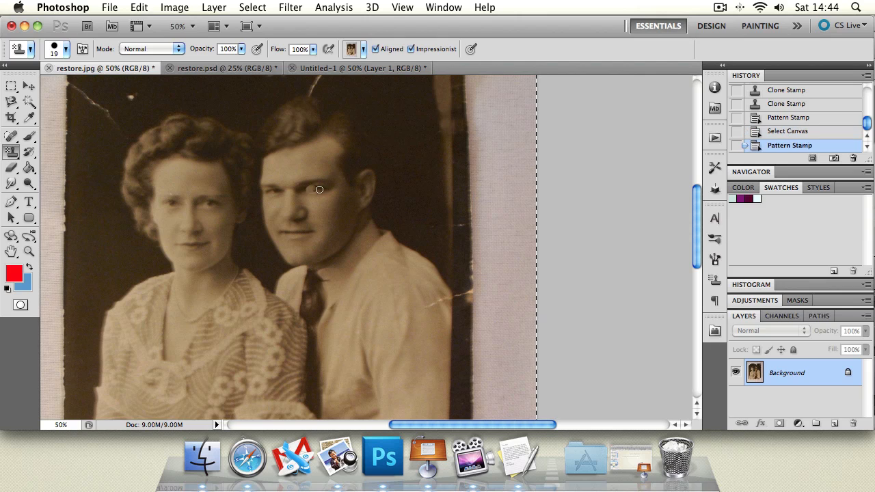
pyautogui.click(318, 190)
pyautogui.click(312, 188)
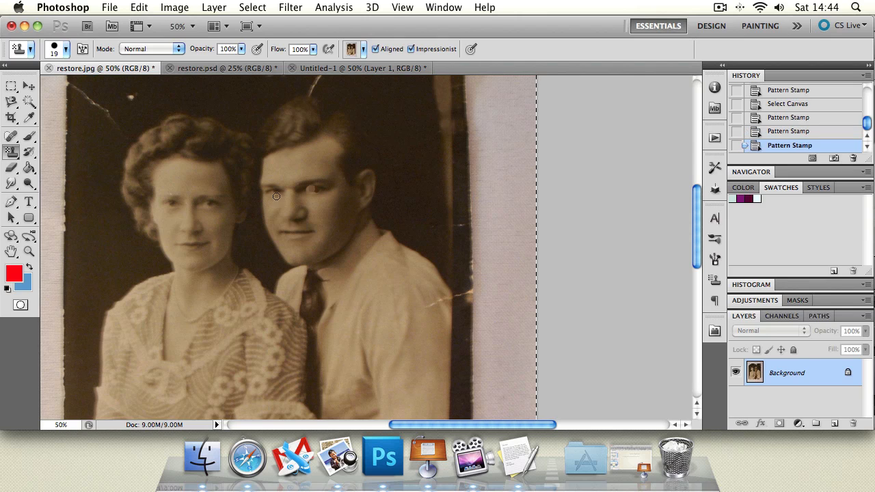
pyautogui.click(274, 192)
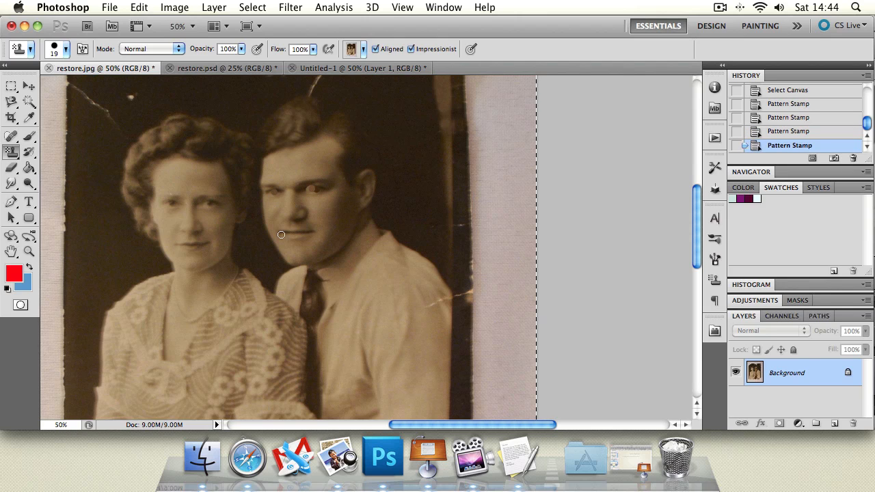
pyautogui.click(285, 193)
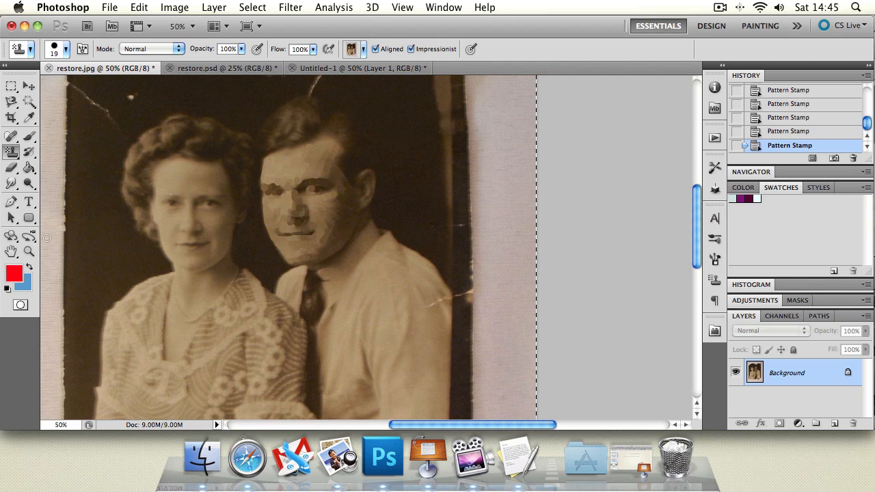
pyautogui.click(28, 252)
pyautogui.keyDown('alt'); pyautogui.click(279, 208); pyautogui.keyUp('alt')
pyautogui.keyDown('alt'); pyautogui.click(279, 208); pyautogui.keyUp('alt')
pyautogui.keyDown('alt'); pyautogui.click(279, 209); pyautogui.keyUp('alt')
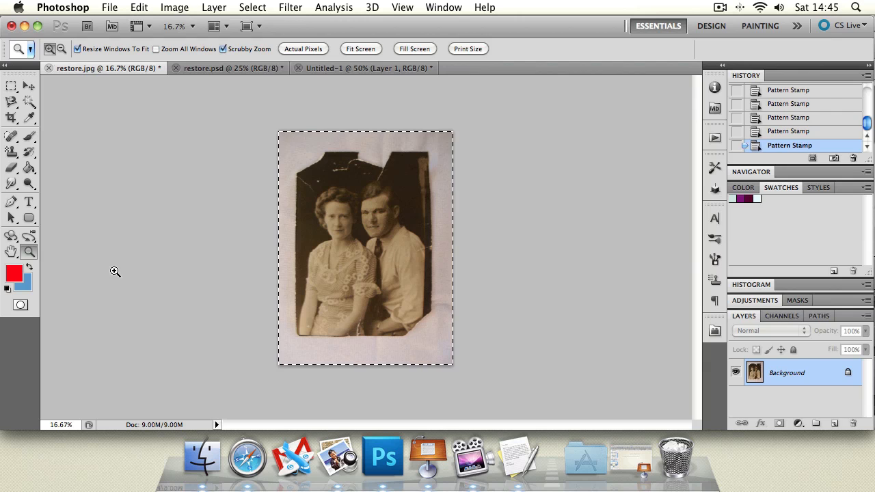